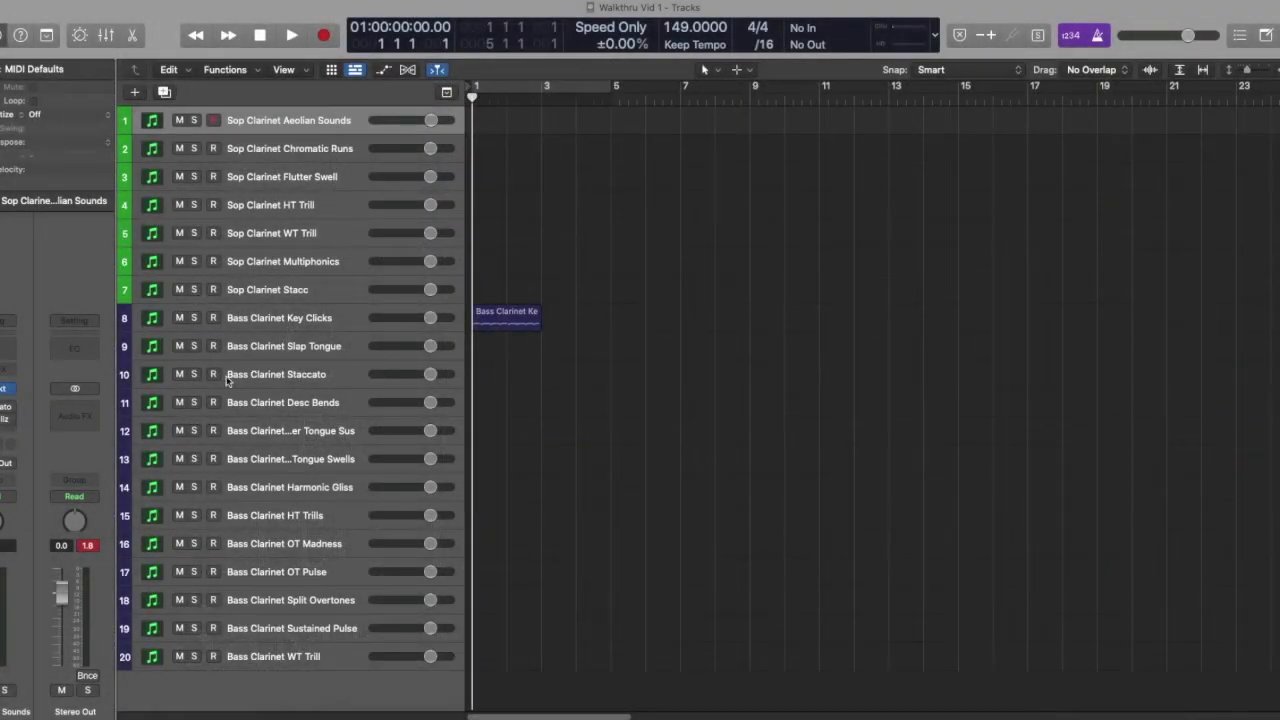
Step: Open the Kontakt window for track 1, Sop Clarinet Aeolian Sounds, and nudge it right
{"action": "key", "text": "v"}
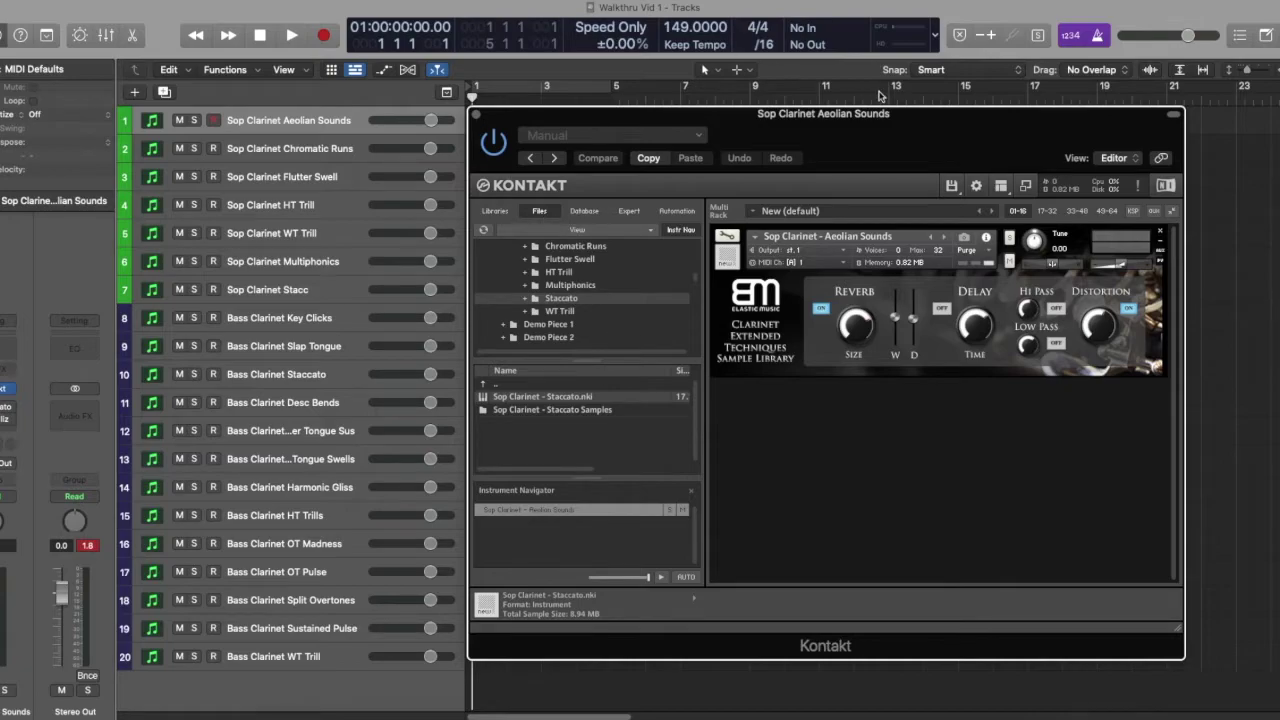
{"action": "left_click_drag", "start_coordinate": [848, 132], "coordinate": [911, 148]}
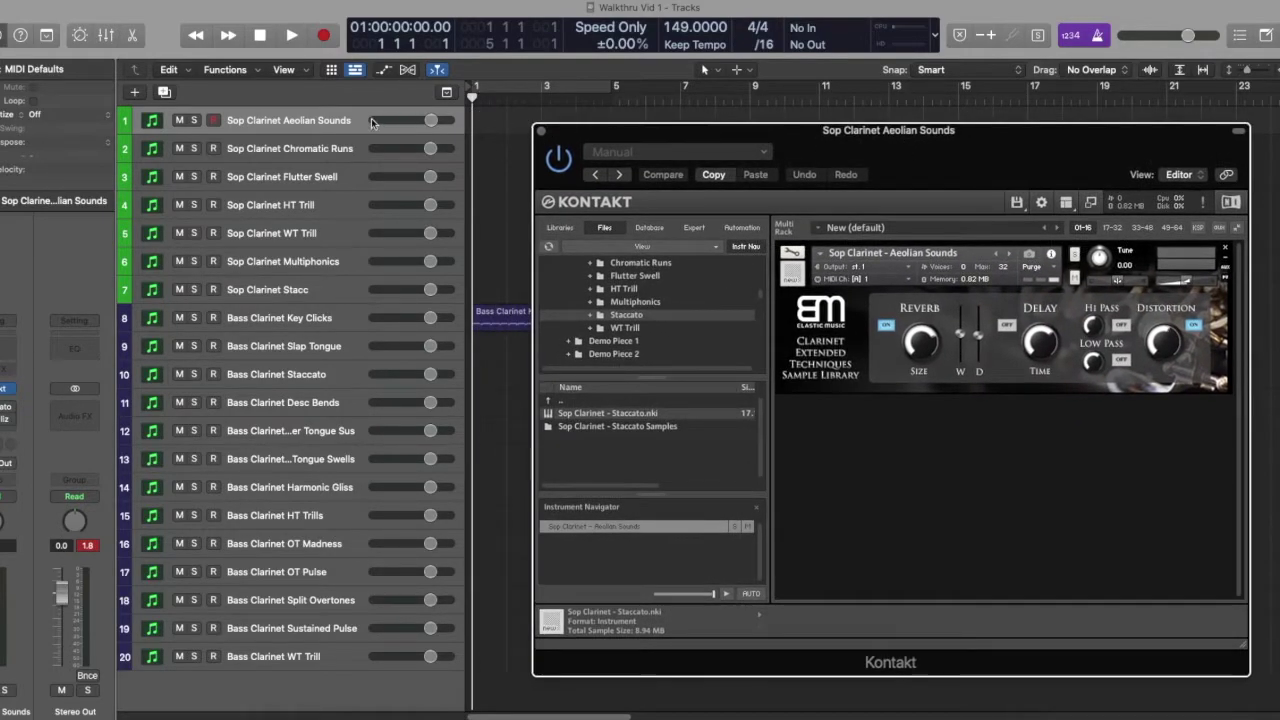
Step: Inspect the Aeolian Sounds Decapitator effect, close Kontakt, and arm Sop Clarinet Chromatic Runs
{"action": "left_click", "coordinate": [311, 123]}
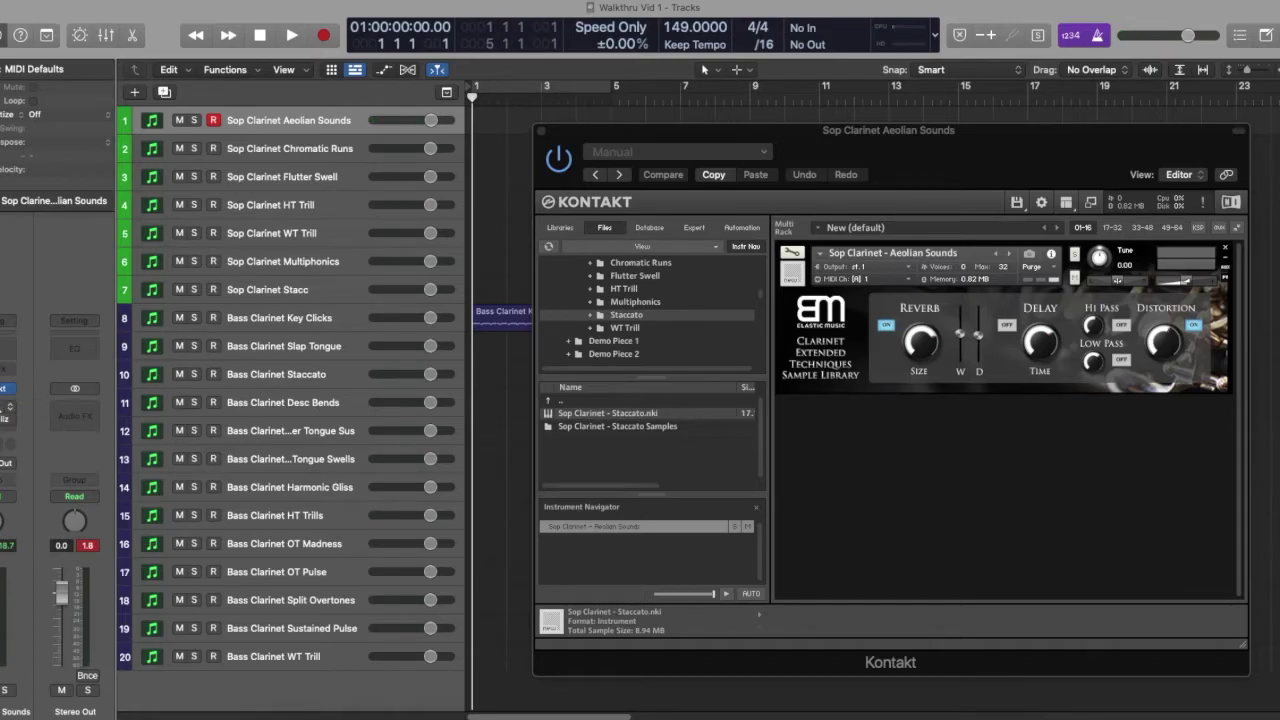
{"action": "left_click", "coordinate": [8, 406]}
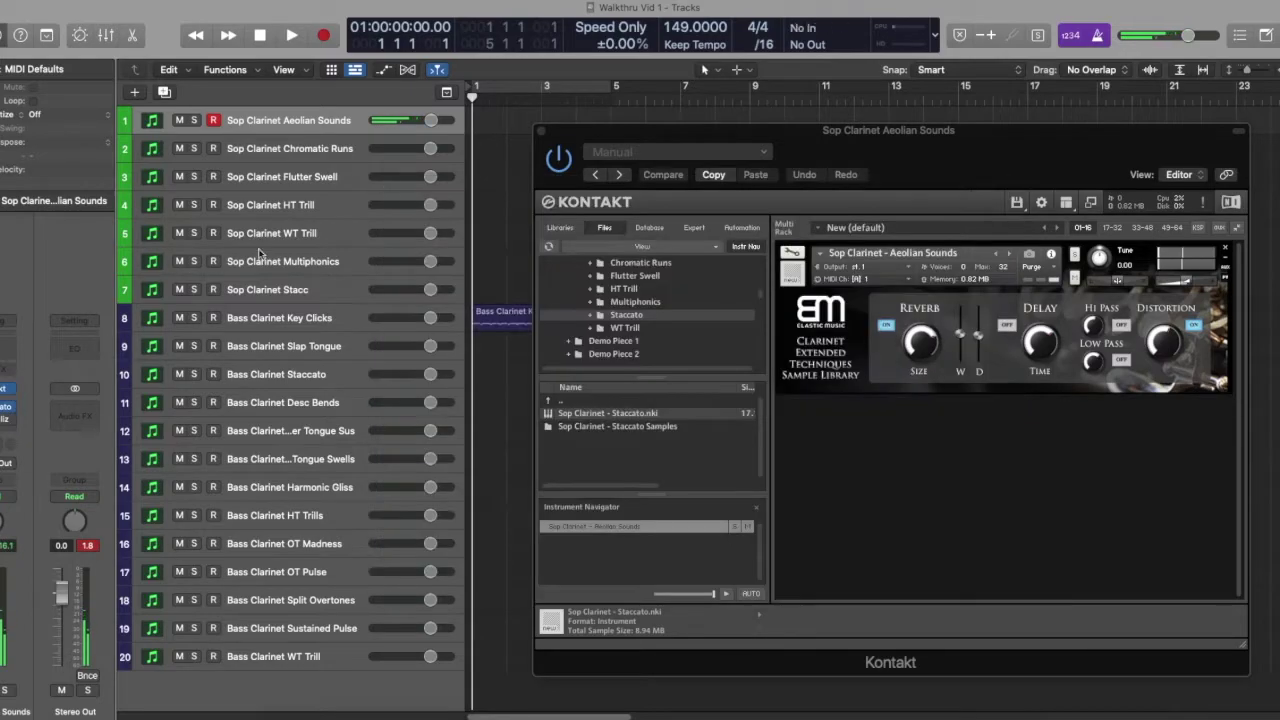
{"action": "key", "text": "super+w"}
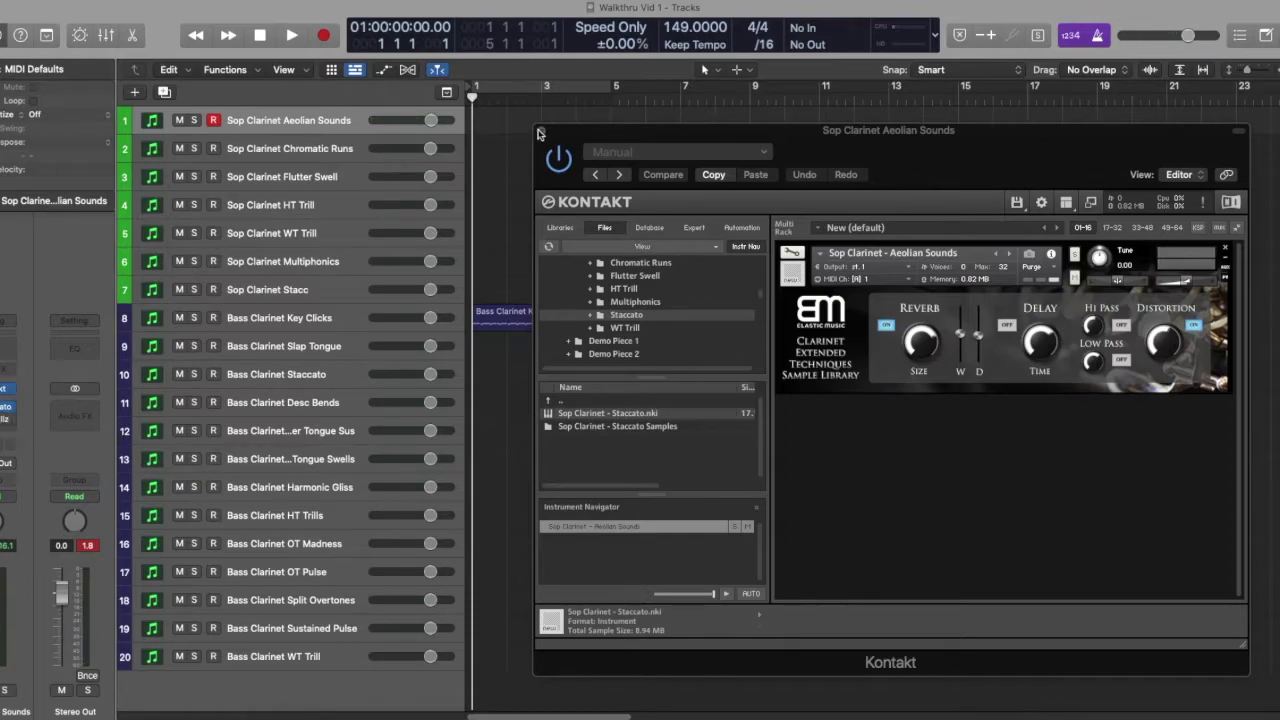
{"action": "left_click", "coordinate": [540, 131]}
{"action": "left_click", "coordinate": [330, 152]}
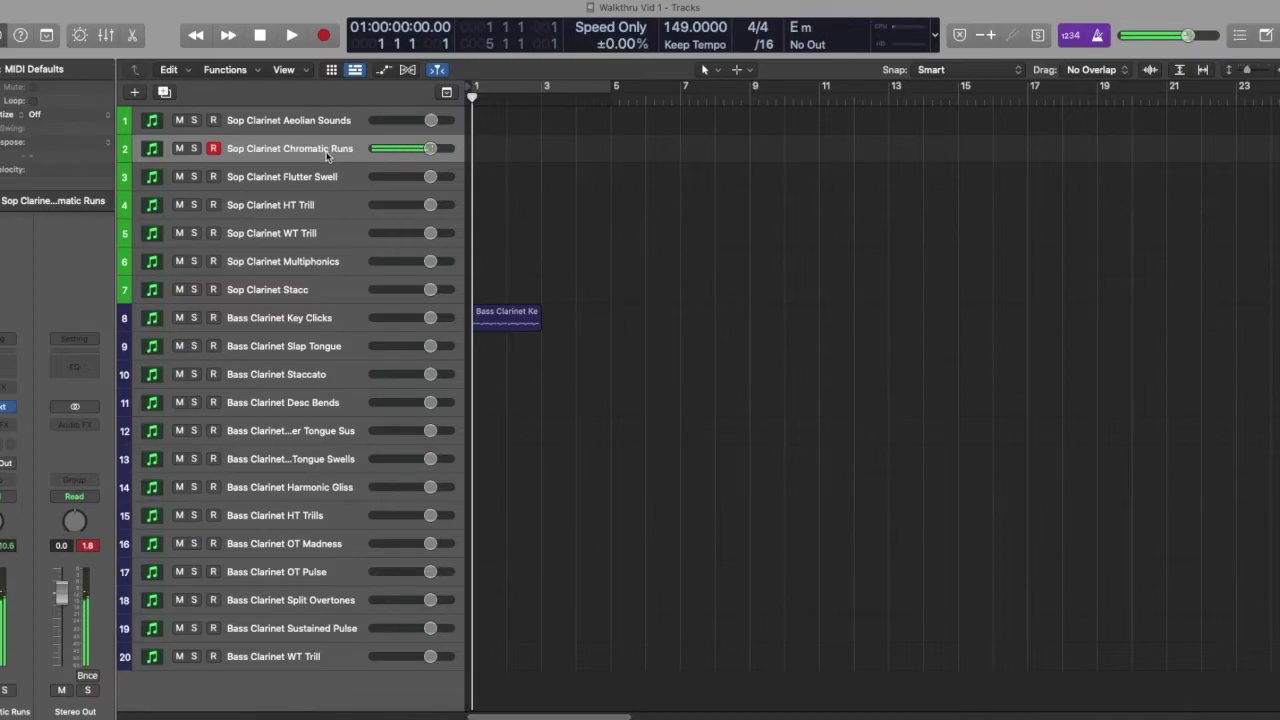
Step: Arm Sop Clarinet Flutter Swell, then HT Trill, and open HT Trill's Kontakt instrument
{"action": "left_click", "coordinate": [315, 176]}
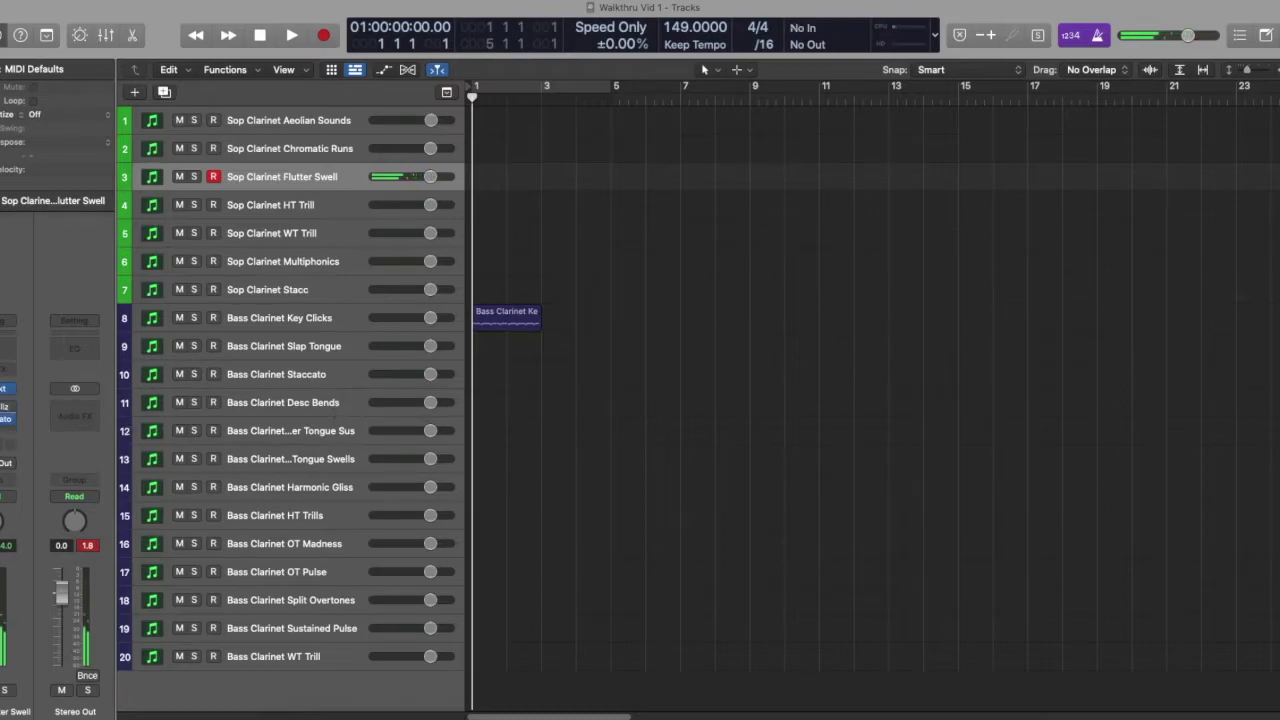
{"action": "left_click", "coordinate": [303, 210]}
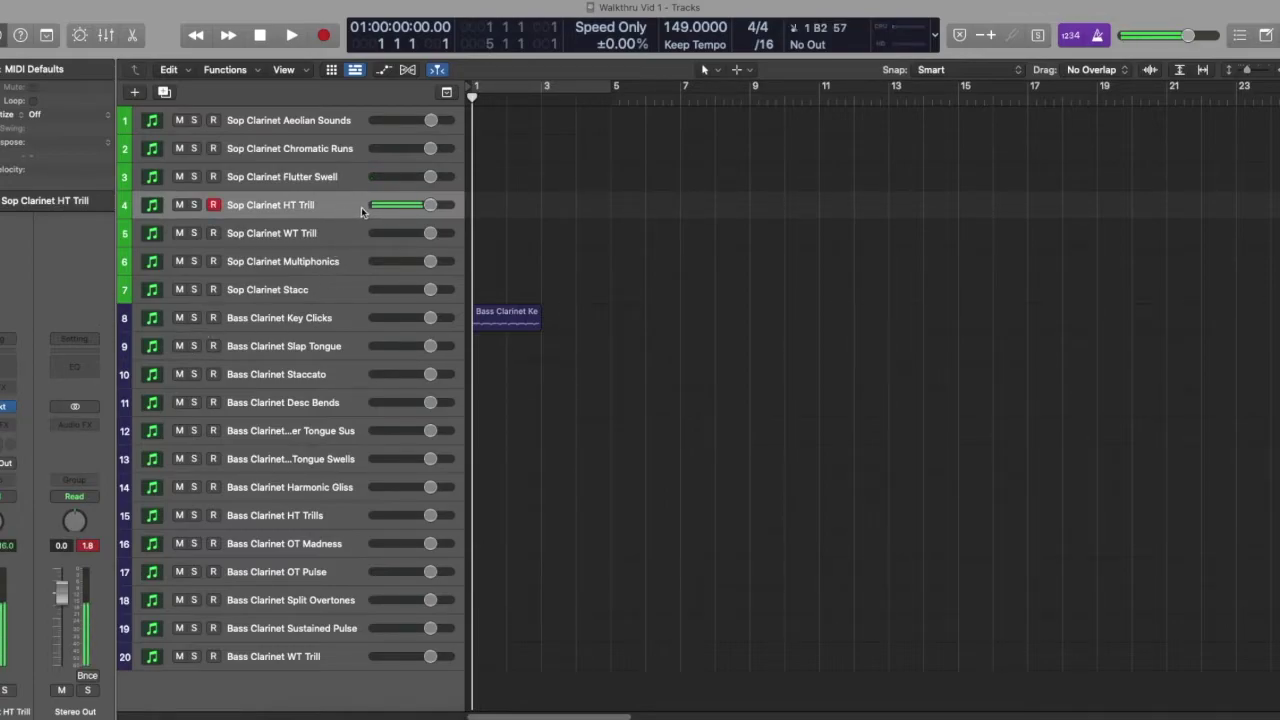
{"action": "left_click", "coordinate": [3, 404]}
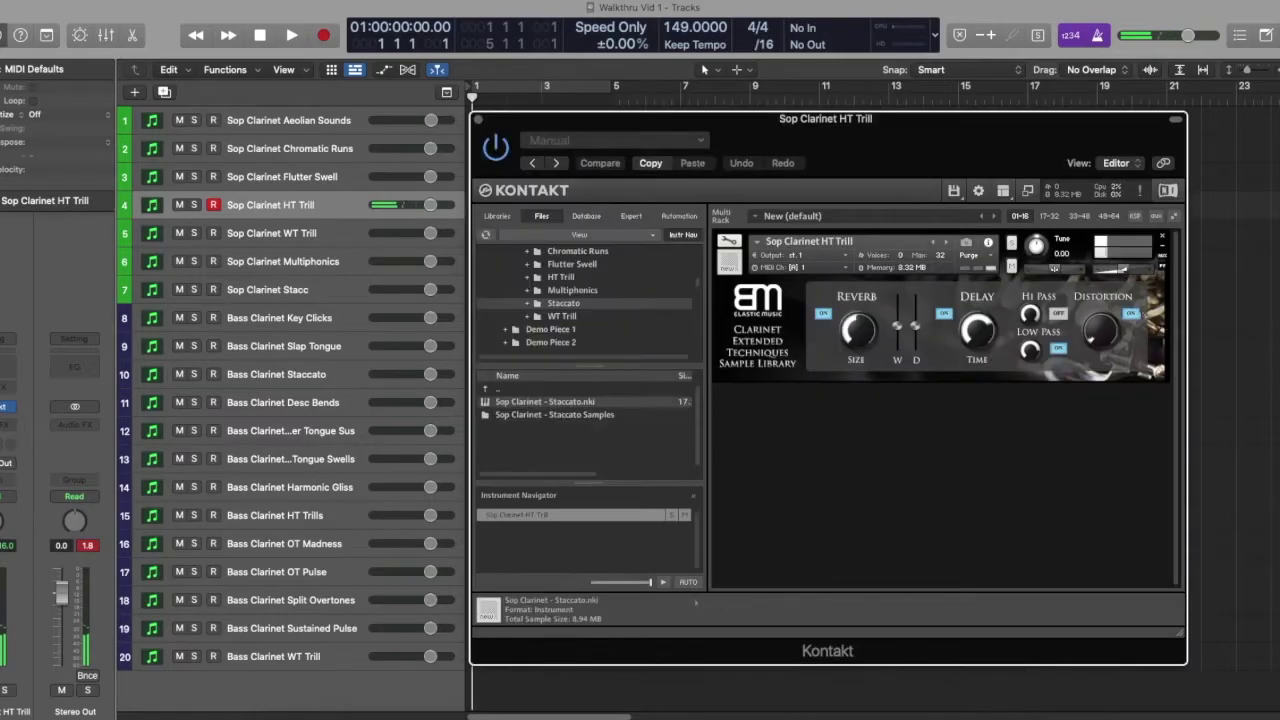
Step: Switch off Low Pass and Delay on the HT Trill Kontakt instrument
{"action": "left_click", "coordinate": [1058, 349]}
{"action": "left_click", "coordinate": [943, 314]}
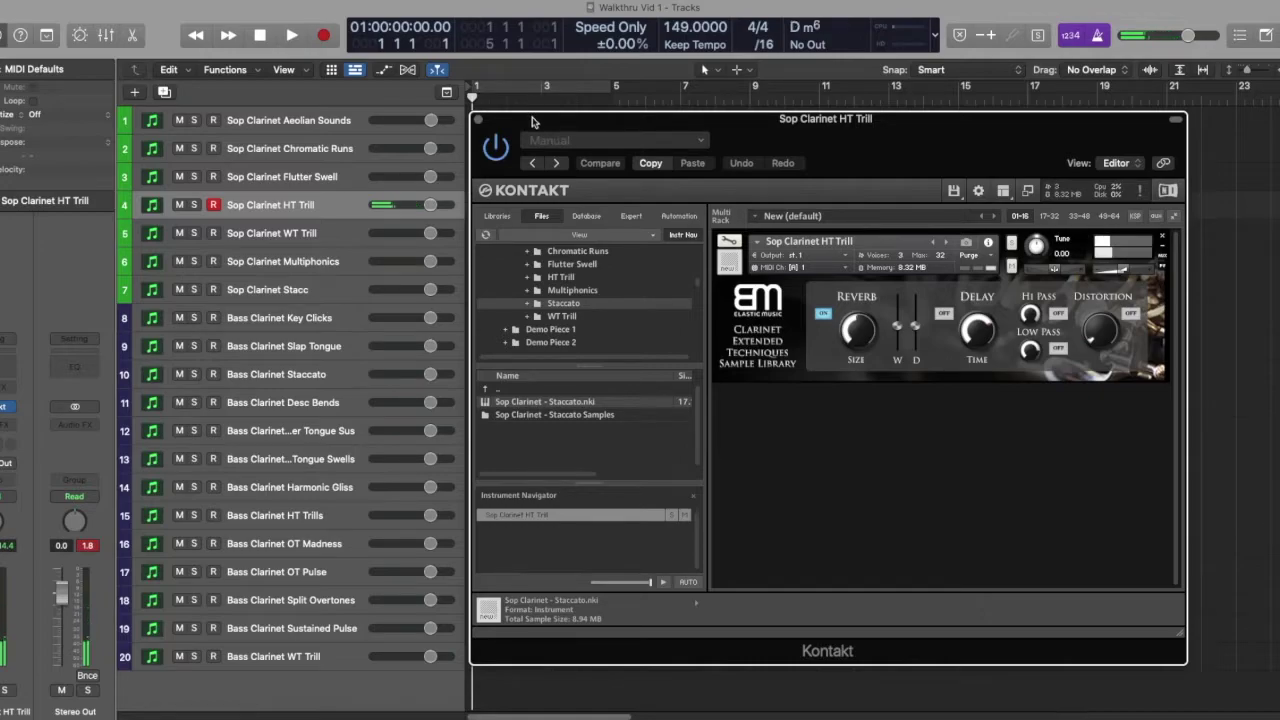
{"action": "left_click", "coordinate": [480, 120]}
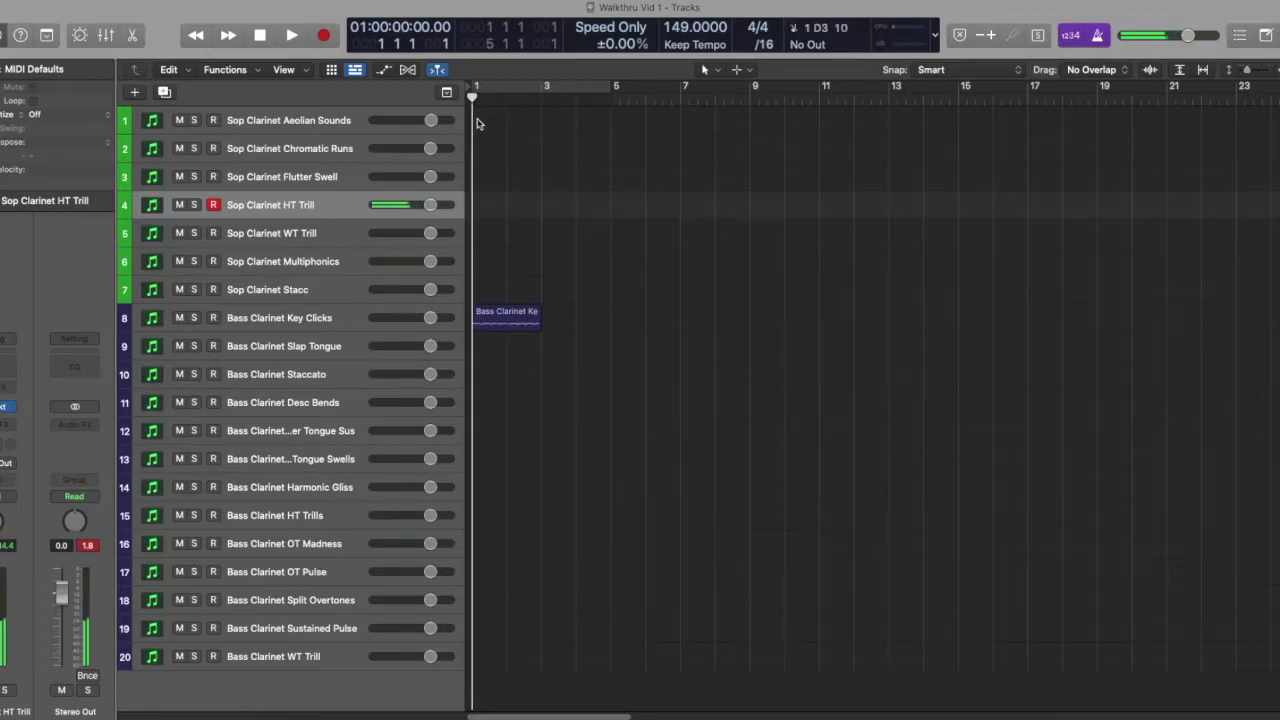
Step: Arm Sop Clarinet WT Trill, then move to Multiphonics and open its Kontakt instrument
{"action": "left_click", "coordinate": [313, 238]}
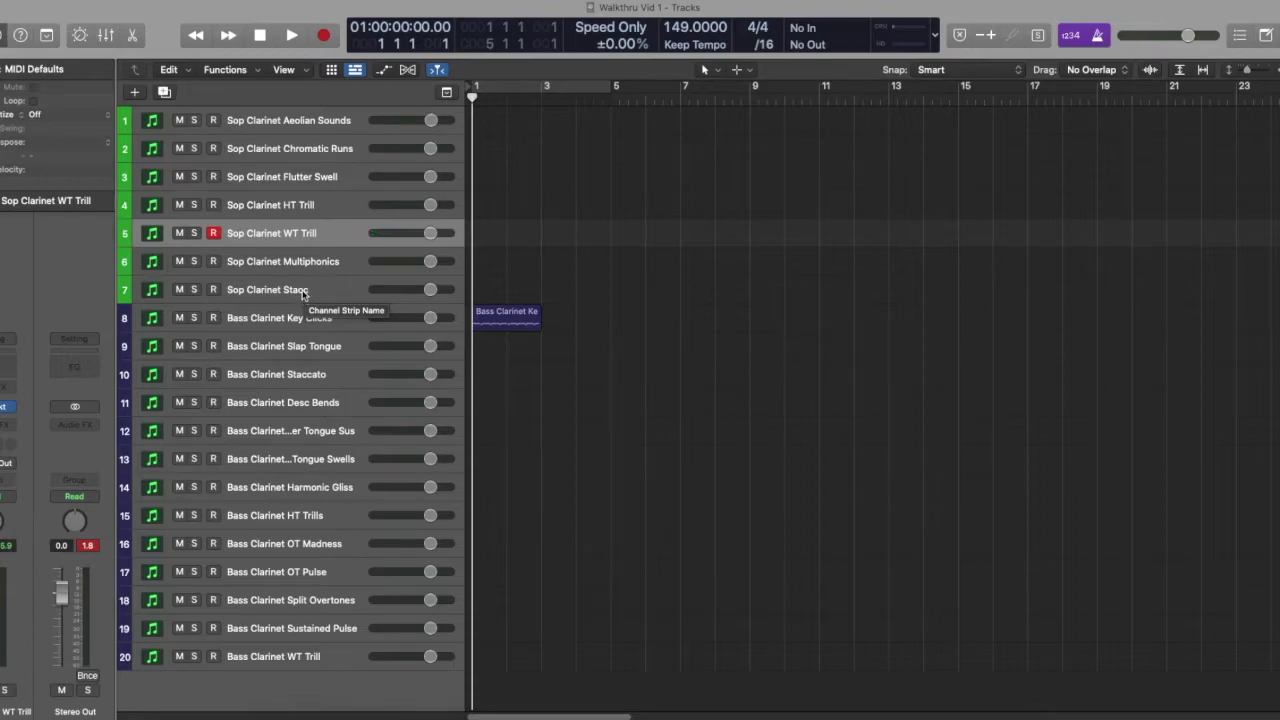
{"action": "key", "text": "Down"}
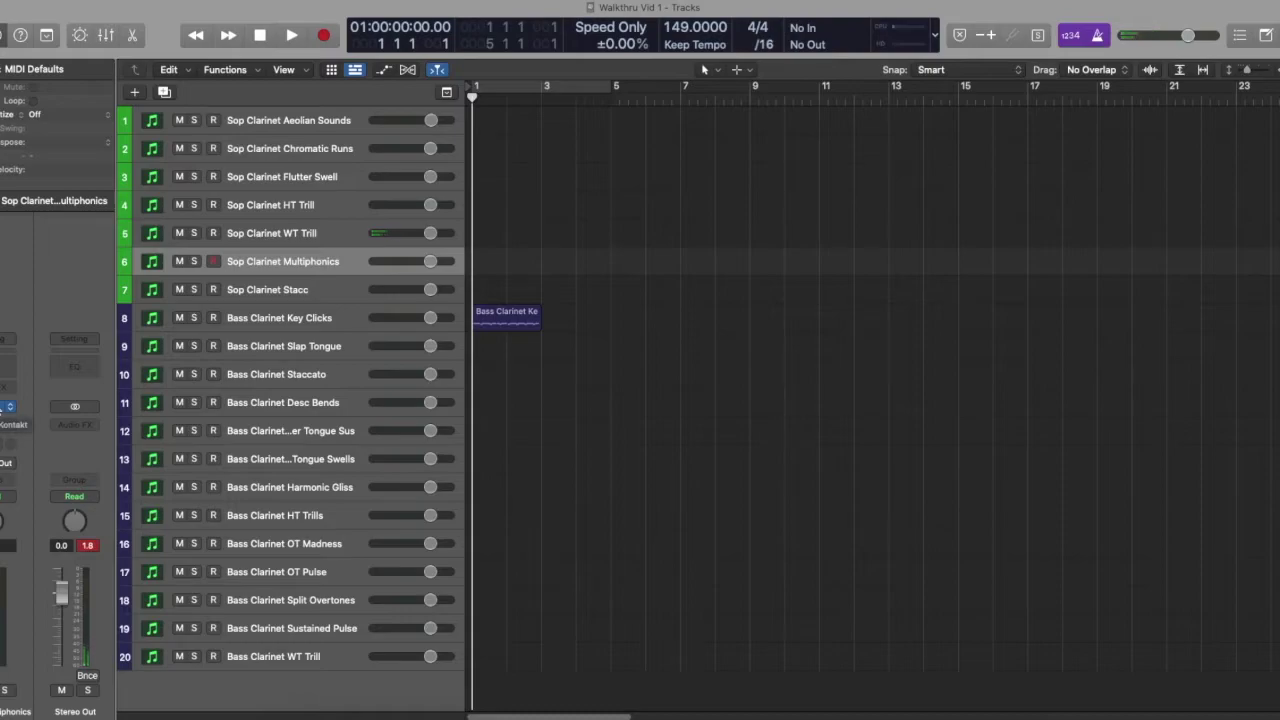
{"action": "left_click", "coordinate": [6, 407]}
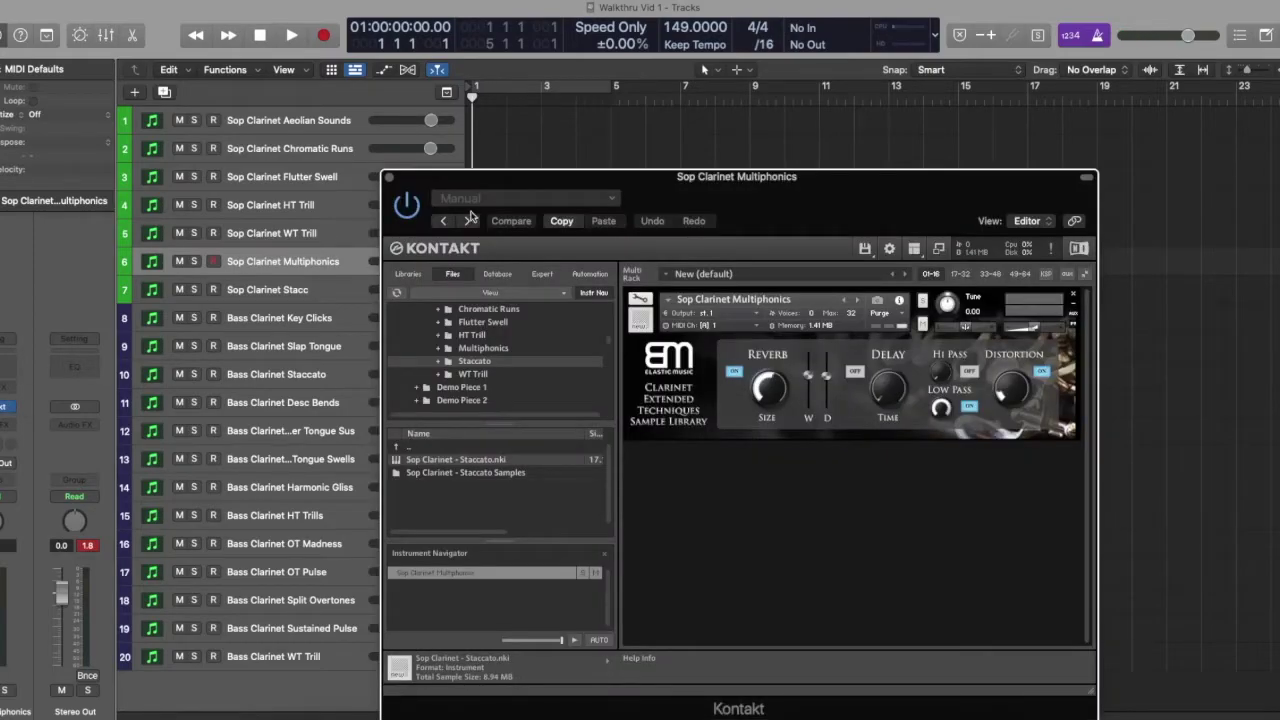
Step: Turn off Multiphonics' Low Pass with Distortion left on, then close Kontakt and arm Sop Clarinet Stacc
{"action": "left_click", "coordinate": [1041, 371]}
{"action": "left_click", "coordinate": [969, 406]}
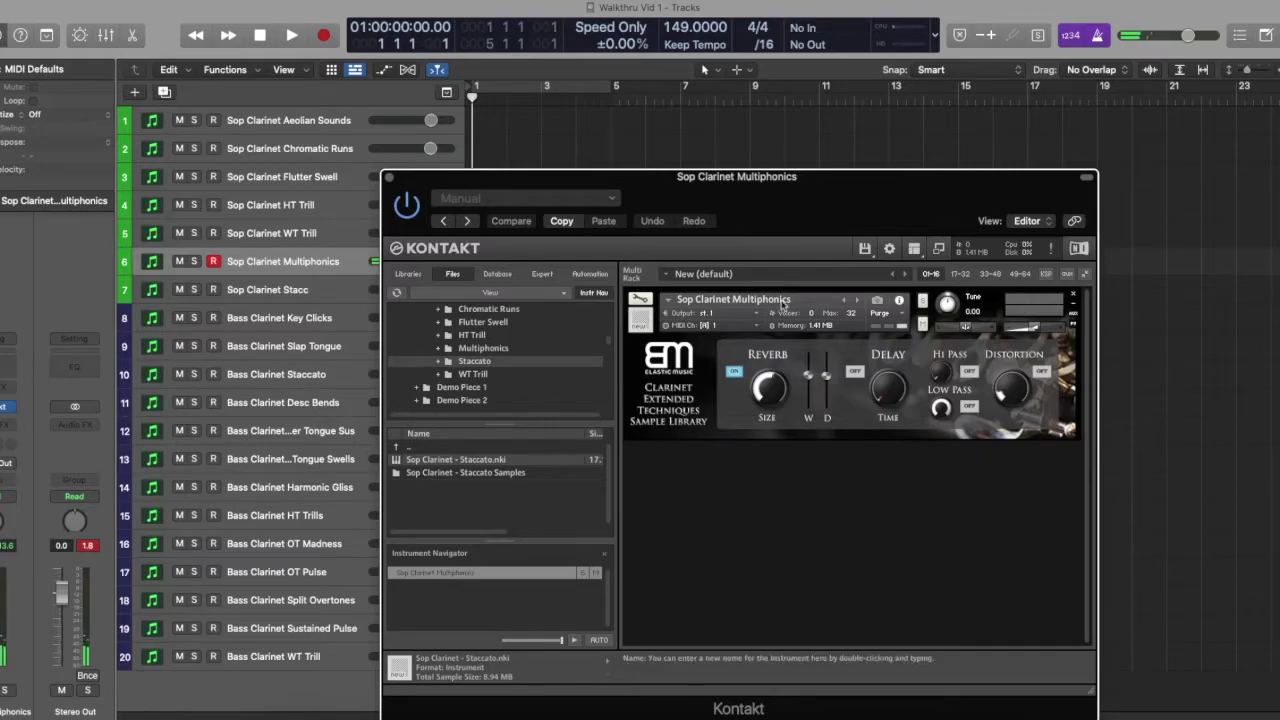
{"action": "left_click", "coordinate": [1041, 373]}
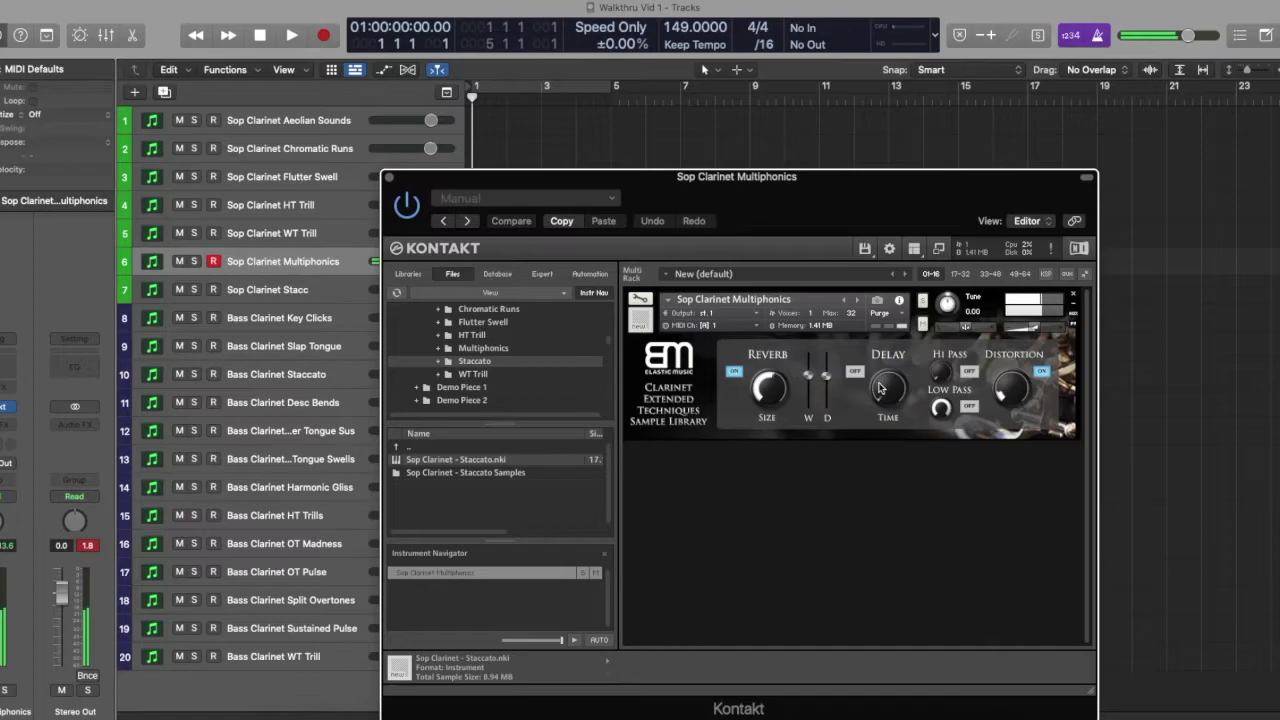
{"action": "left_click", "coordinate": [391, 178]}
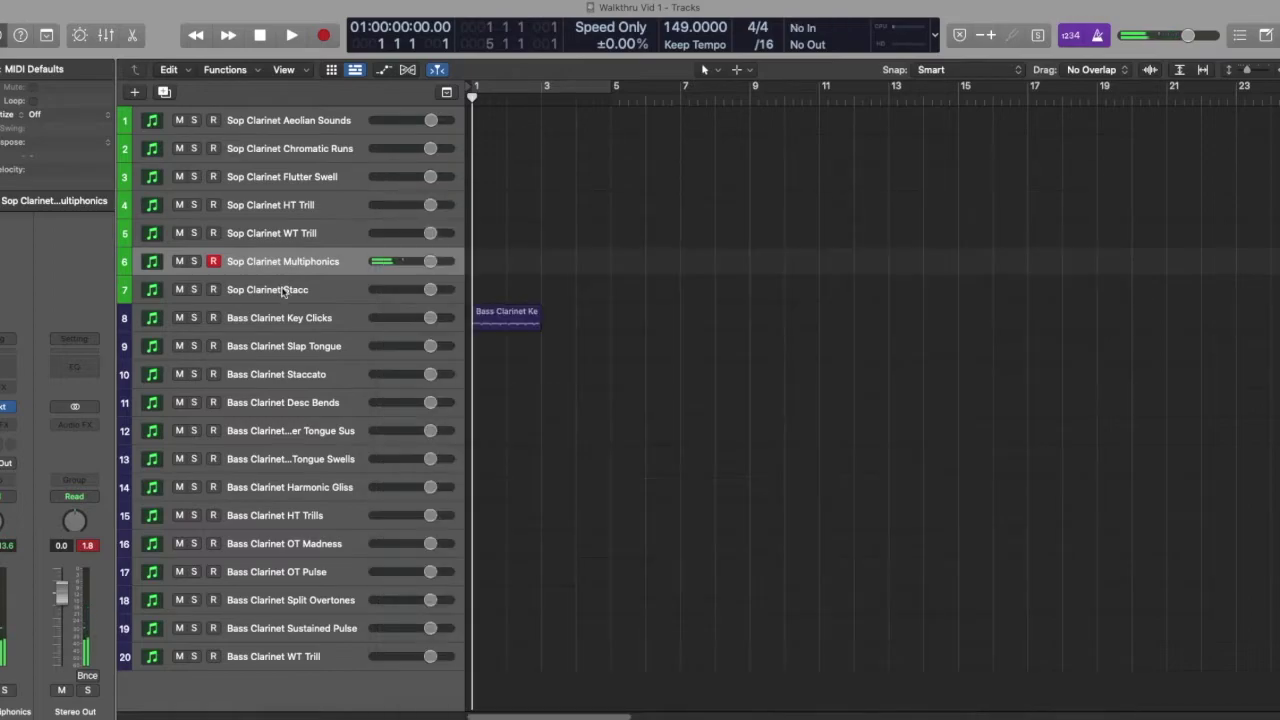
{"action": "left_click", "coordinate": [279, 299]}
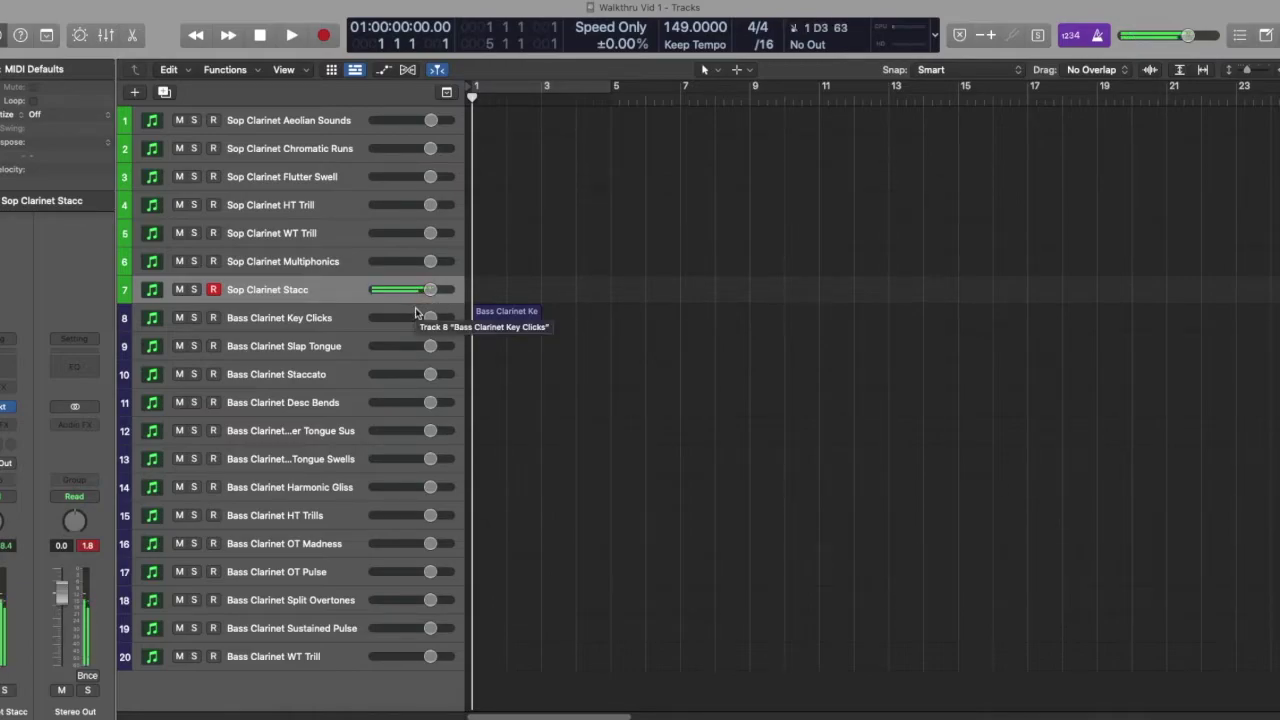
Step: Record-arm track 8, Bass Clarinet Key Clicks
{"action": "left_click", "coordinate": [410, 312]}
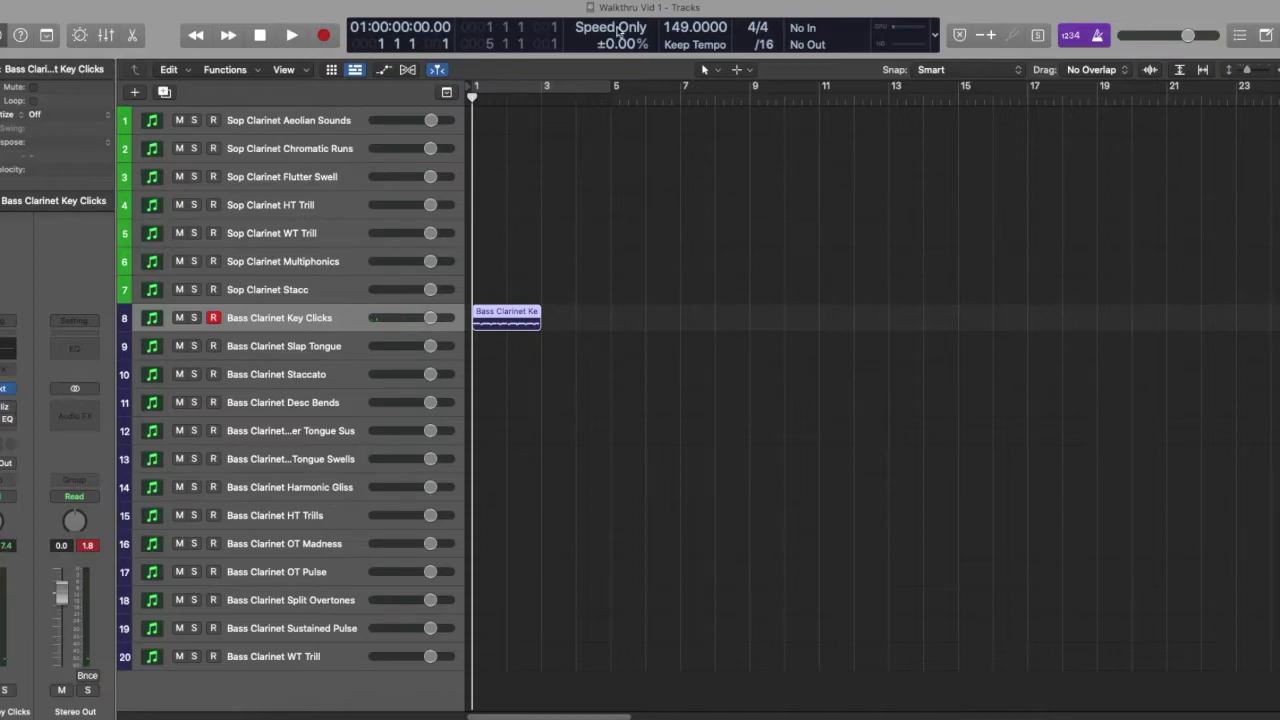
Step: Lower the tempo to 117 and play the Key Clicks region back from bar 1
{"action": "left_click_drag", "start_coordinate": [690, 30], "coordinate": [669, 112]}
{"action": "key", "text": "space"}
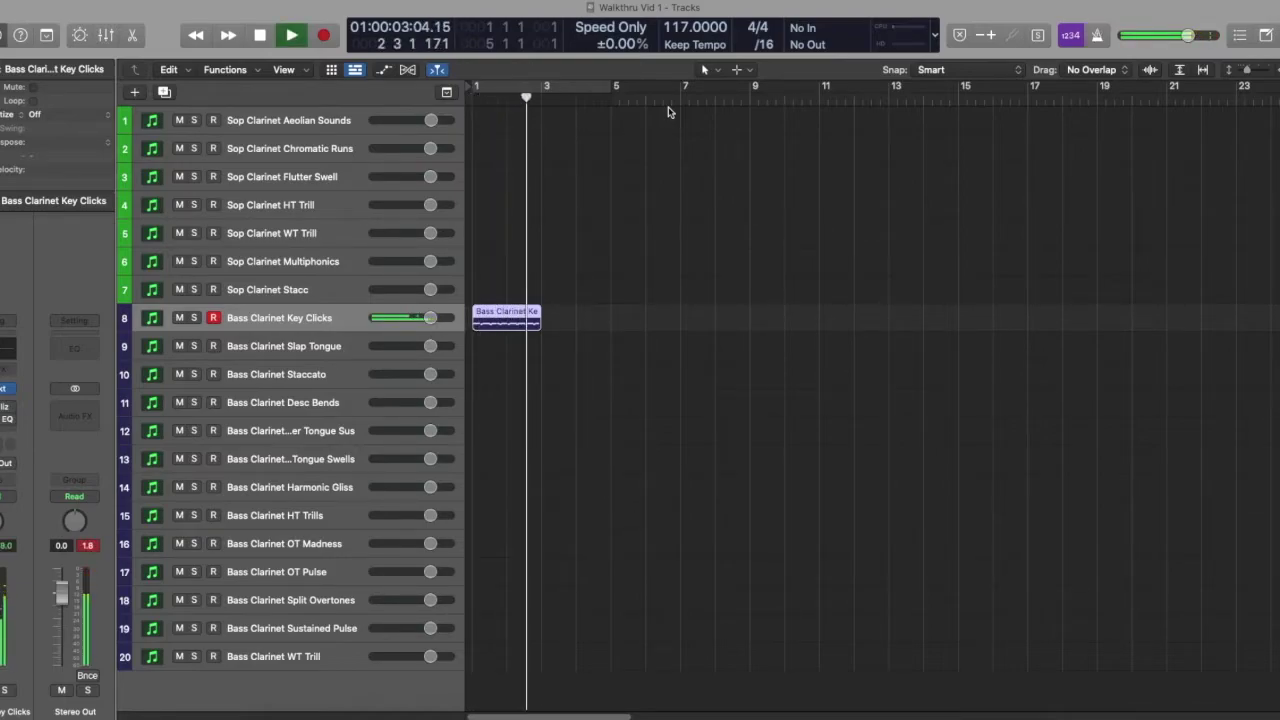
{"action": "key", "text": "space"}
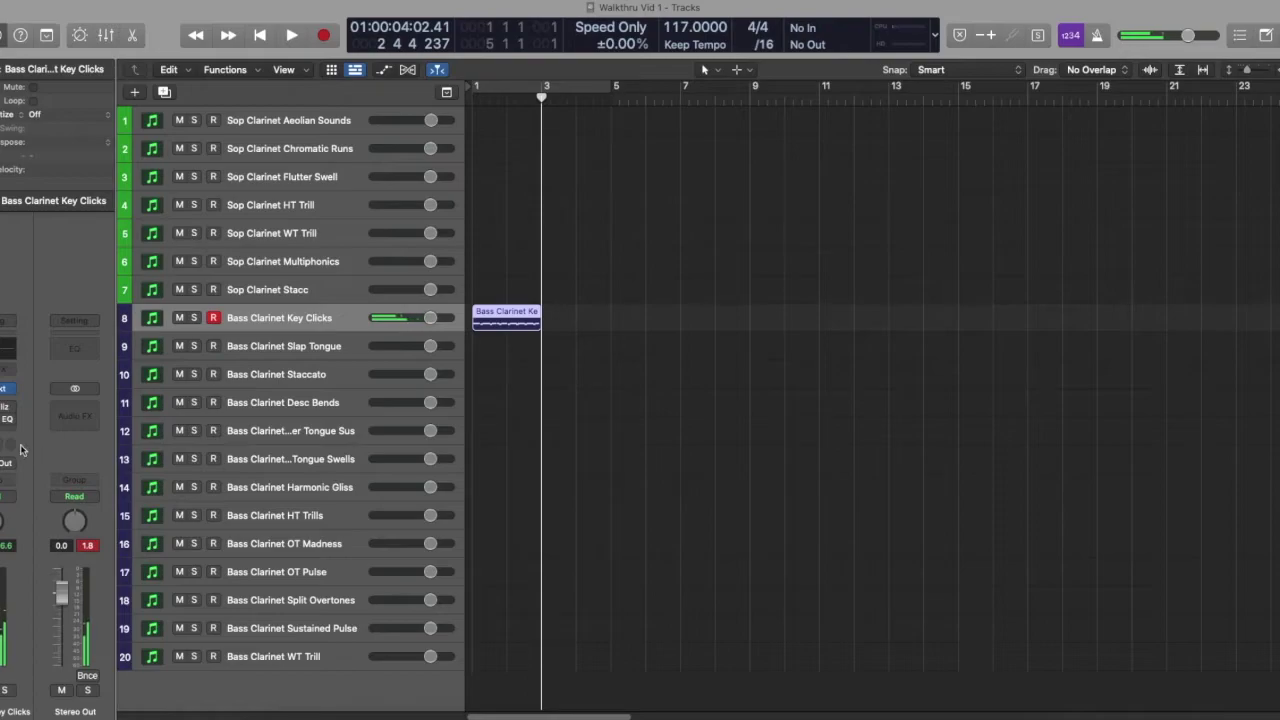
{"action": "key", "text": "Return"}
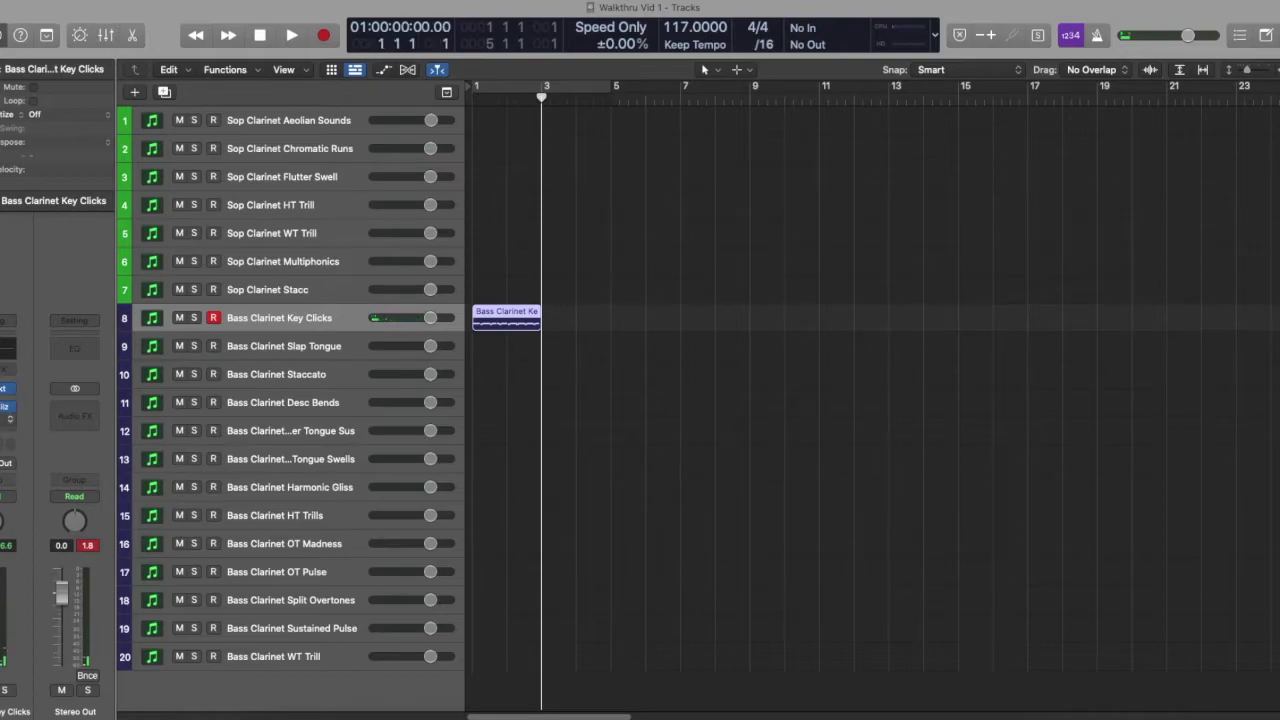
{"action": "key", "text": "space"}
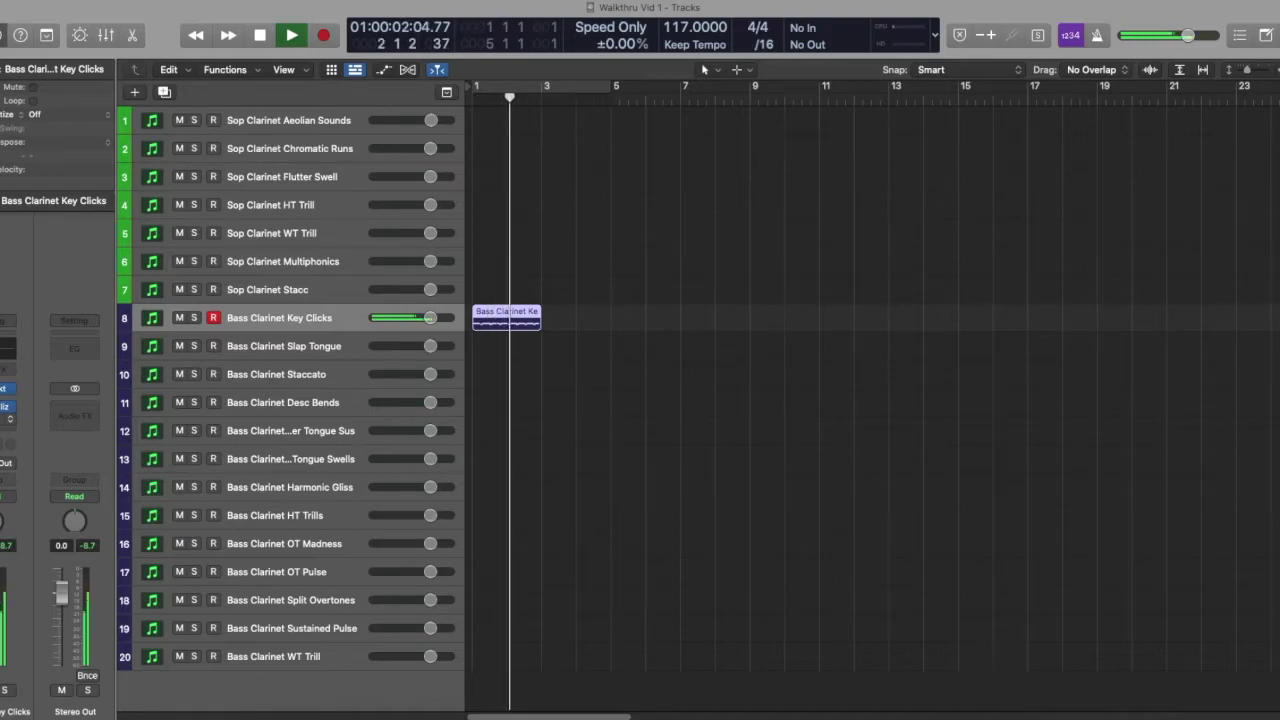
Step: Stop playback, then arm the Slap Tongue, Staccato and Desc Bends bass clarinet tracks in turn
{"action": "key", "text": "space"}
{"action": "left_click", "coordinate": [263, 345]}
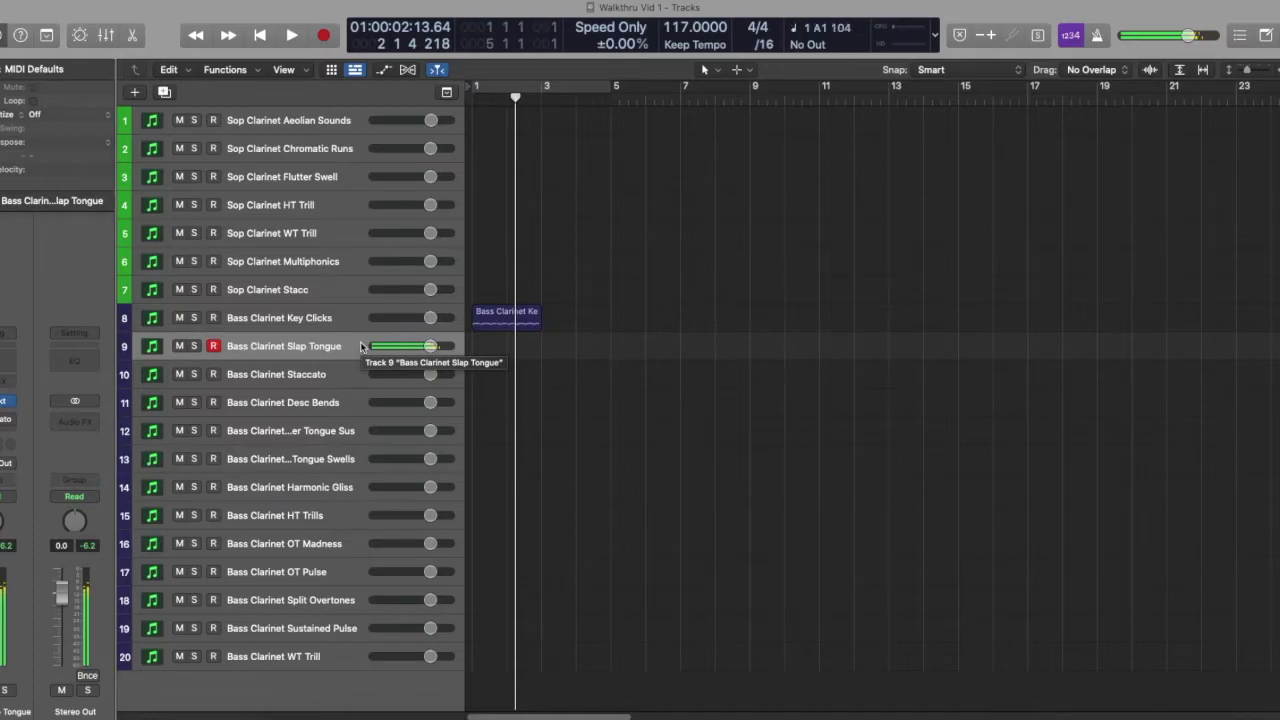
{"action": "left_click", "coordinate": [337, 374]}
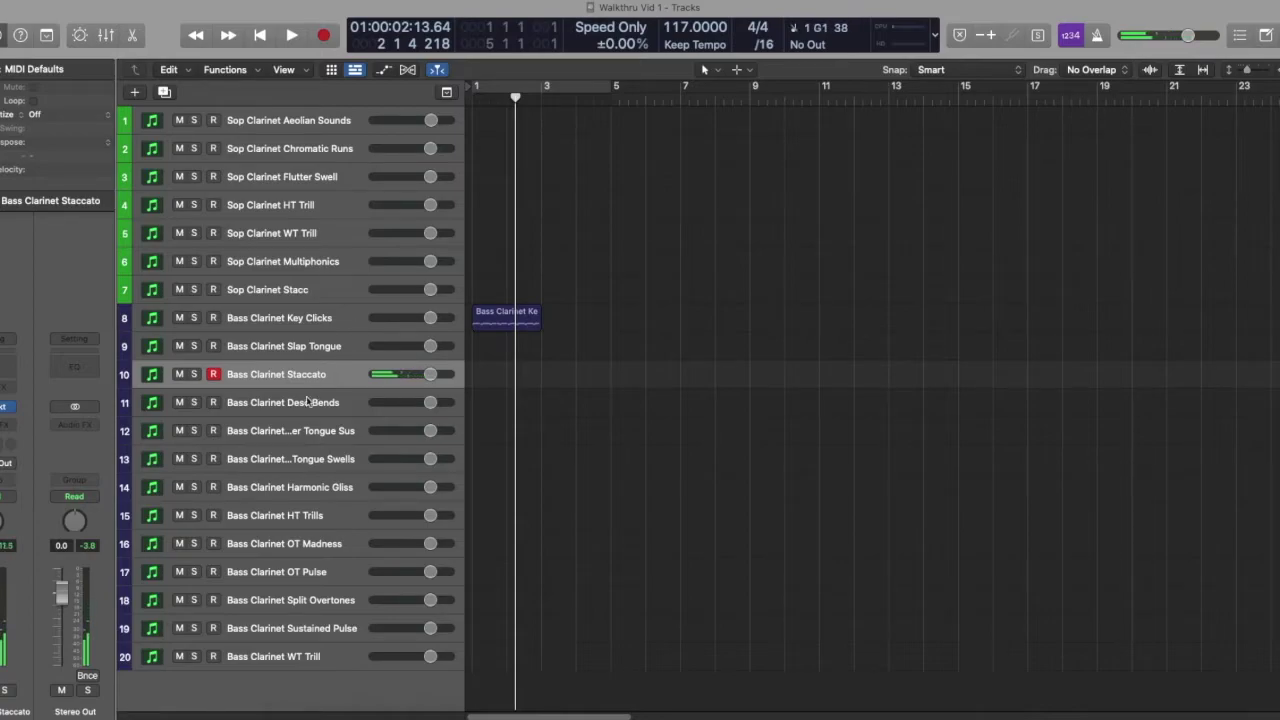
{"action": "left_click", "coordinate": [318, 409]}
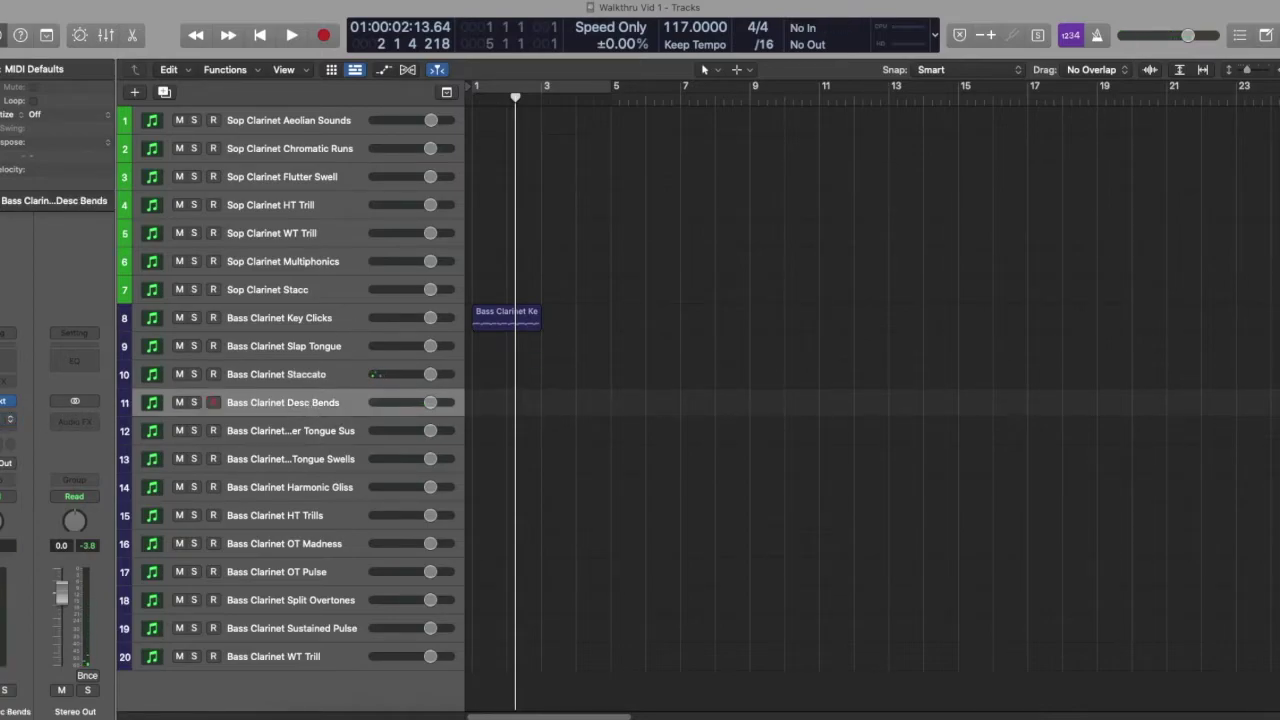
{"action": "left_click", "coordinate": [4, 418]}
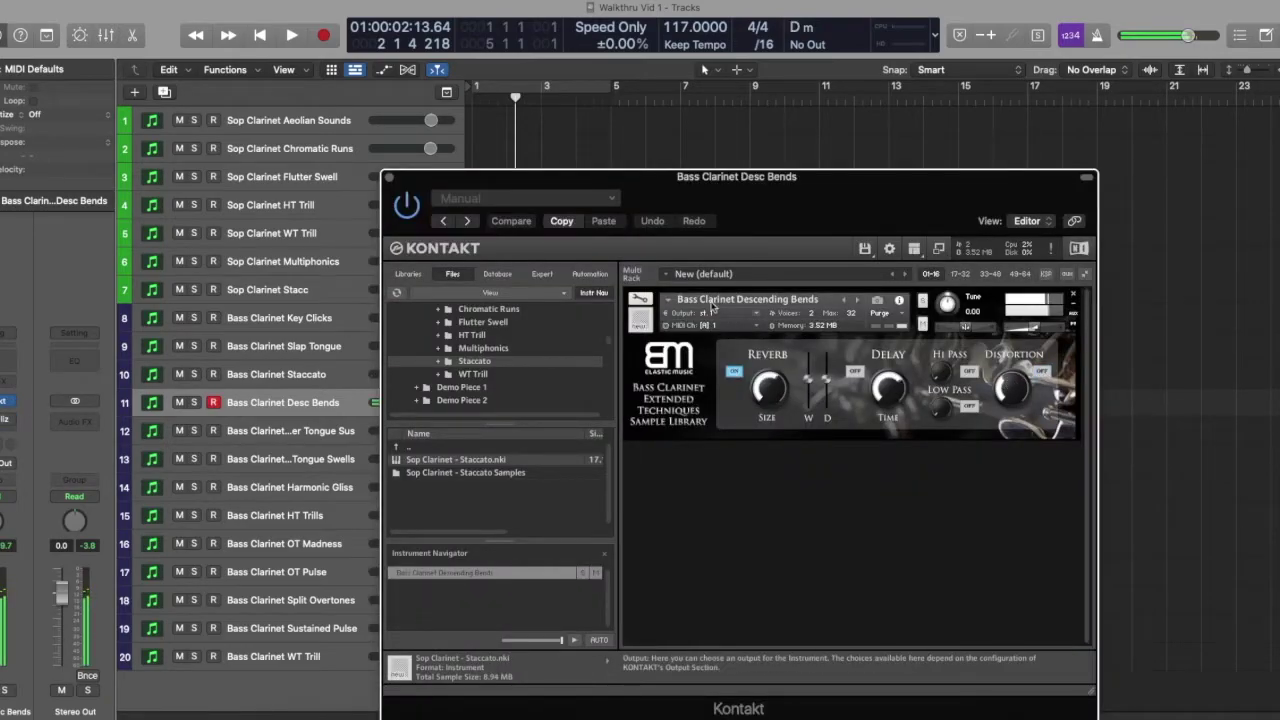
{"action": "left_click", "coordinate": [389, 177]}
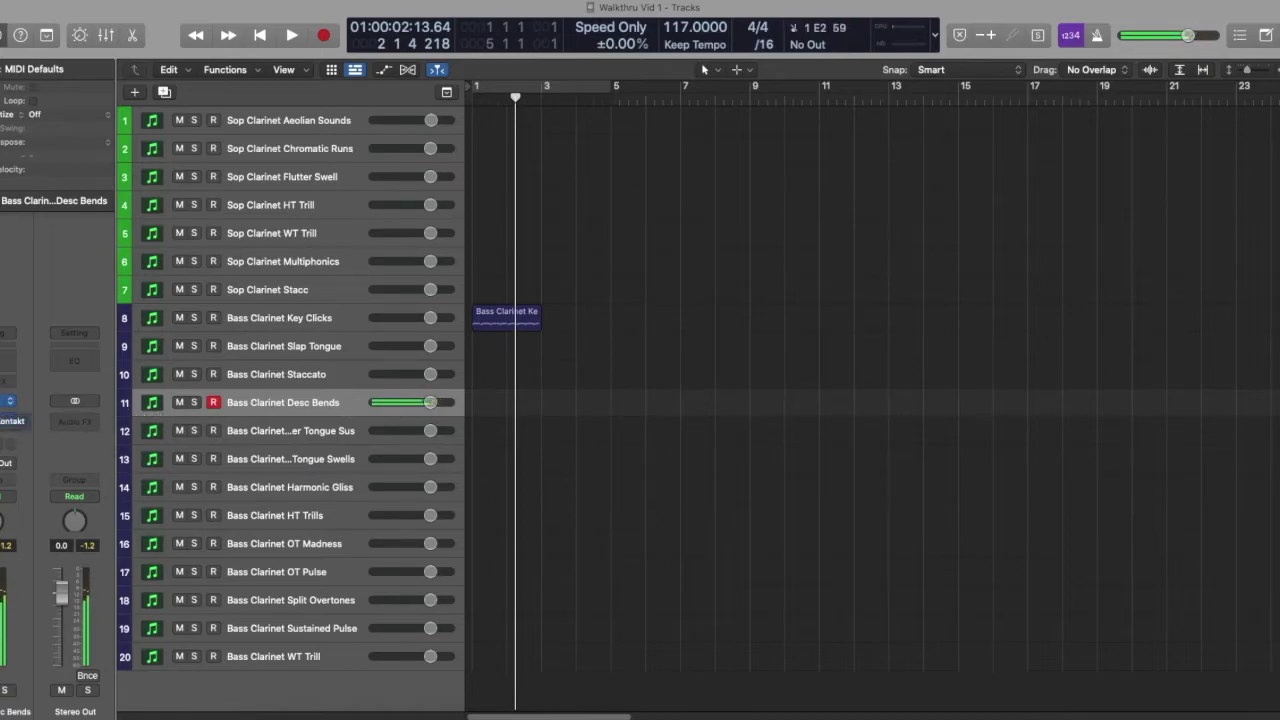
{"action": "left_click", "coordinate": [289, 428]}
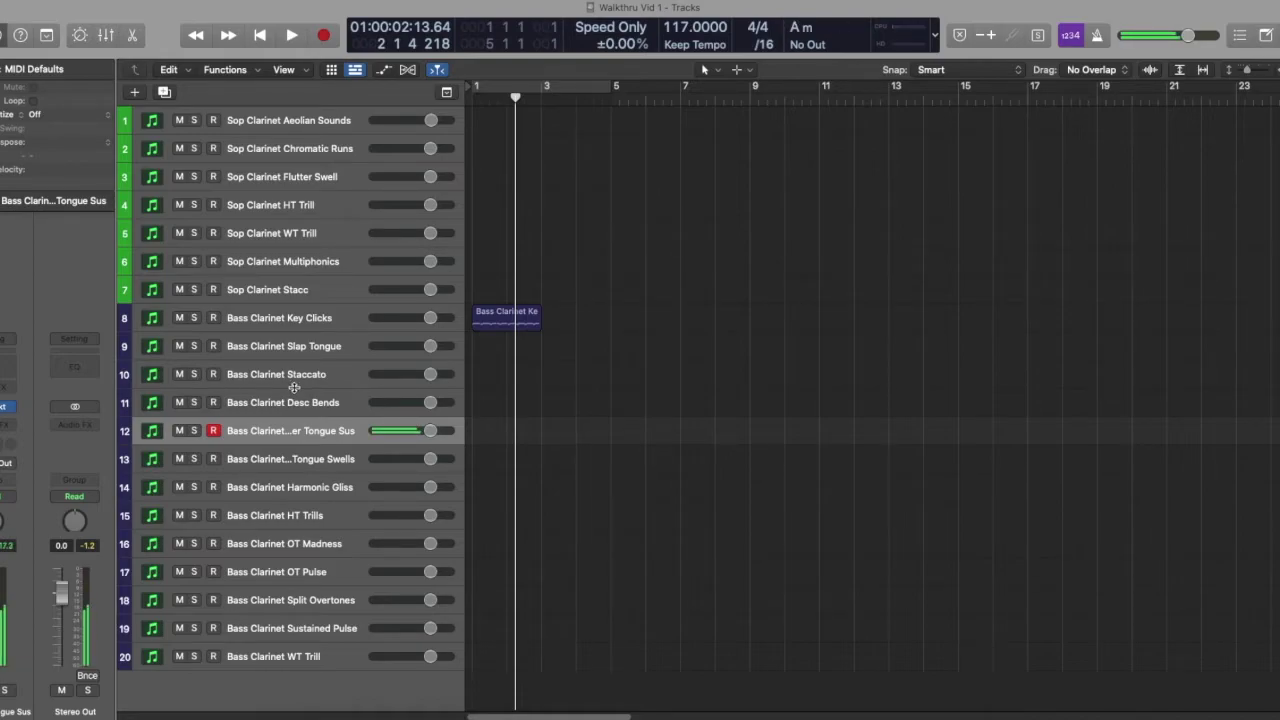
Step: Record-arm track 13, Bass Clarinet Tongue Swells
{"action": "left_click", "coordinate": [337, 459]}
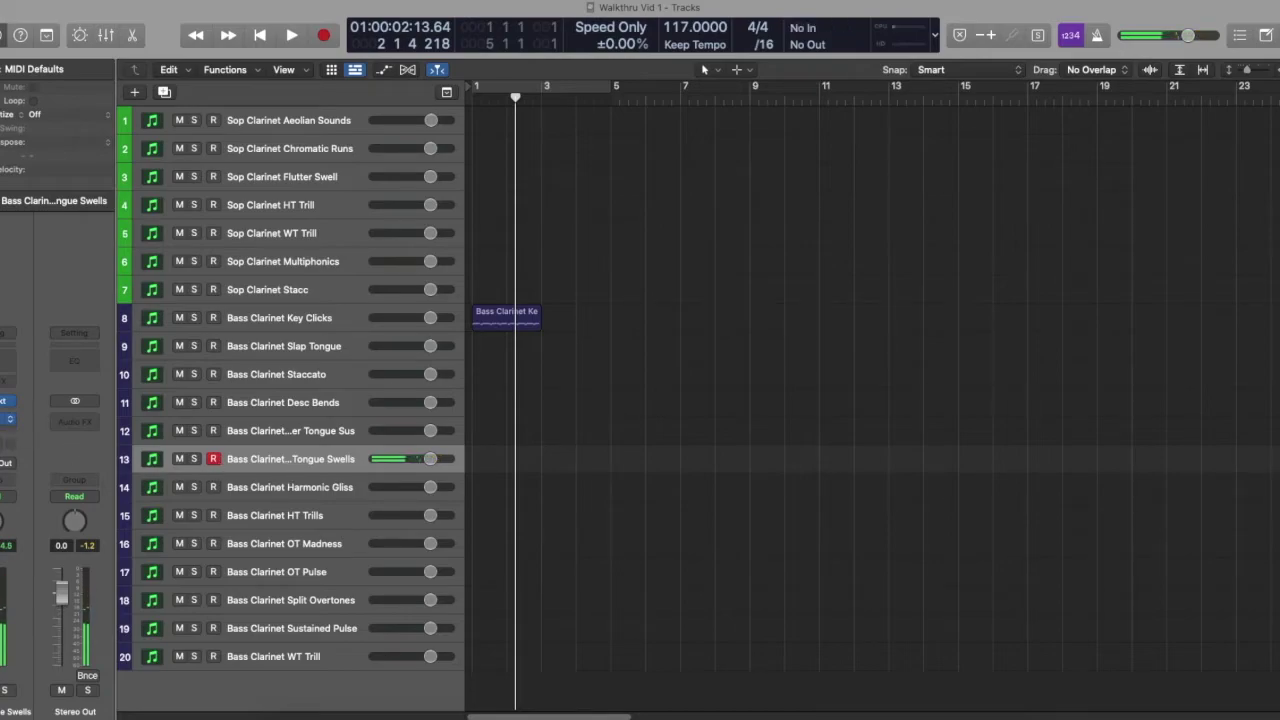
Step: Arm track 14, Bass Clarinet Harmonic Gliss, and switch its Kontakt Delay on
{"action": "left_click", "coordinate": [293, 488]}
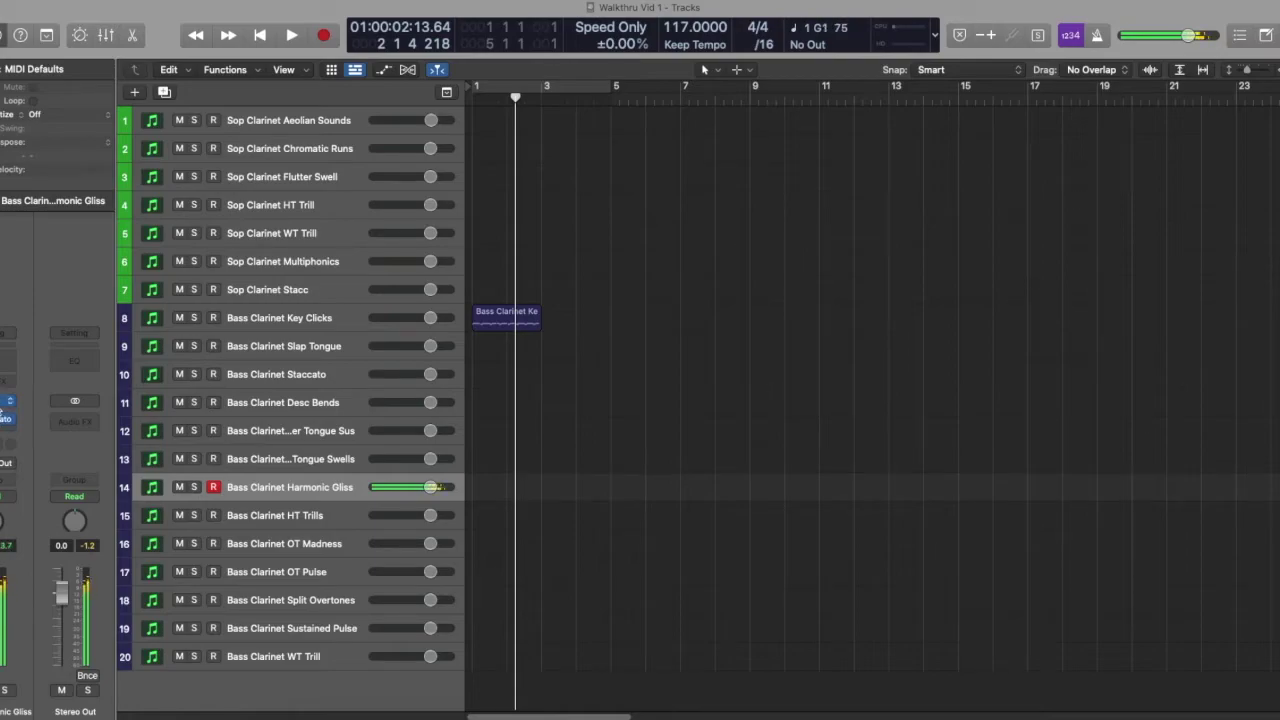
{"action": "key", "text": "v"}
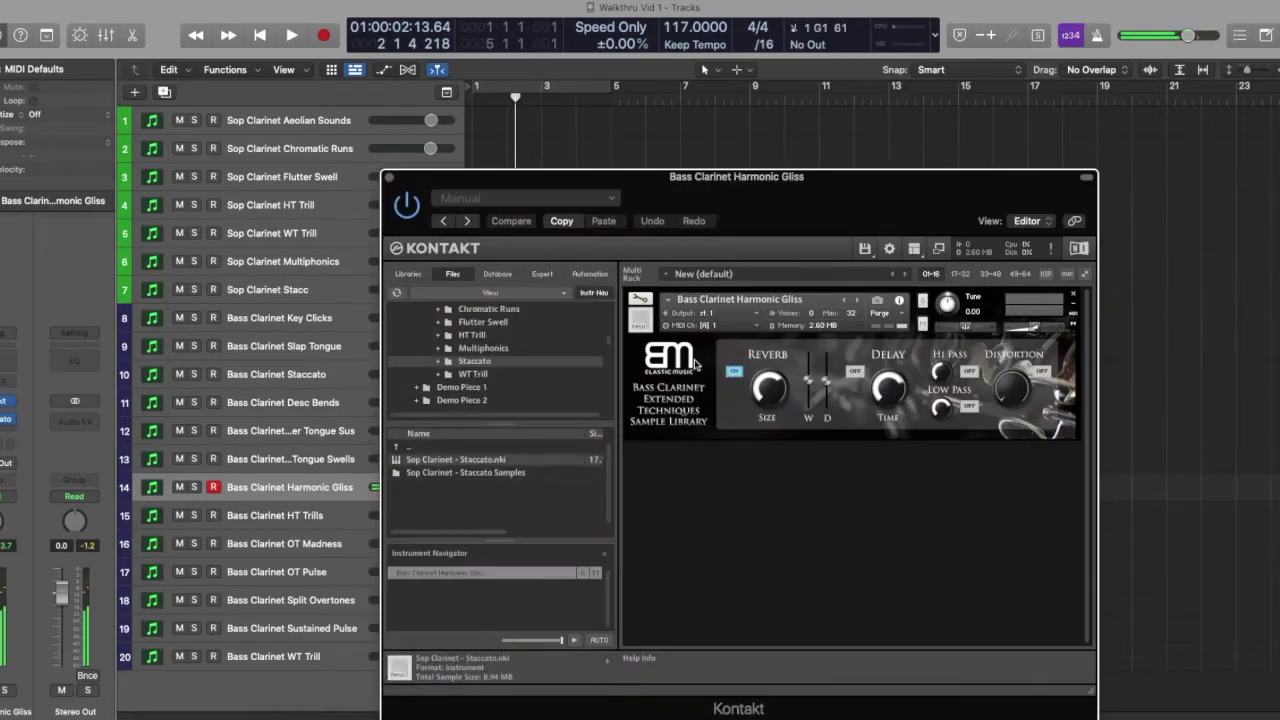
{"action": "left_click", "coordinate": [856, 372]}
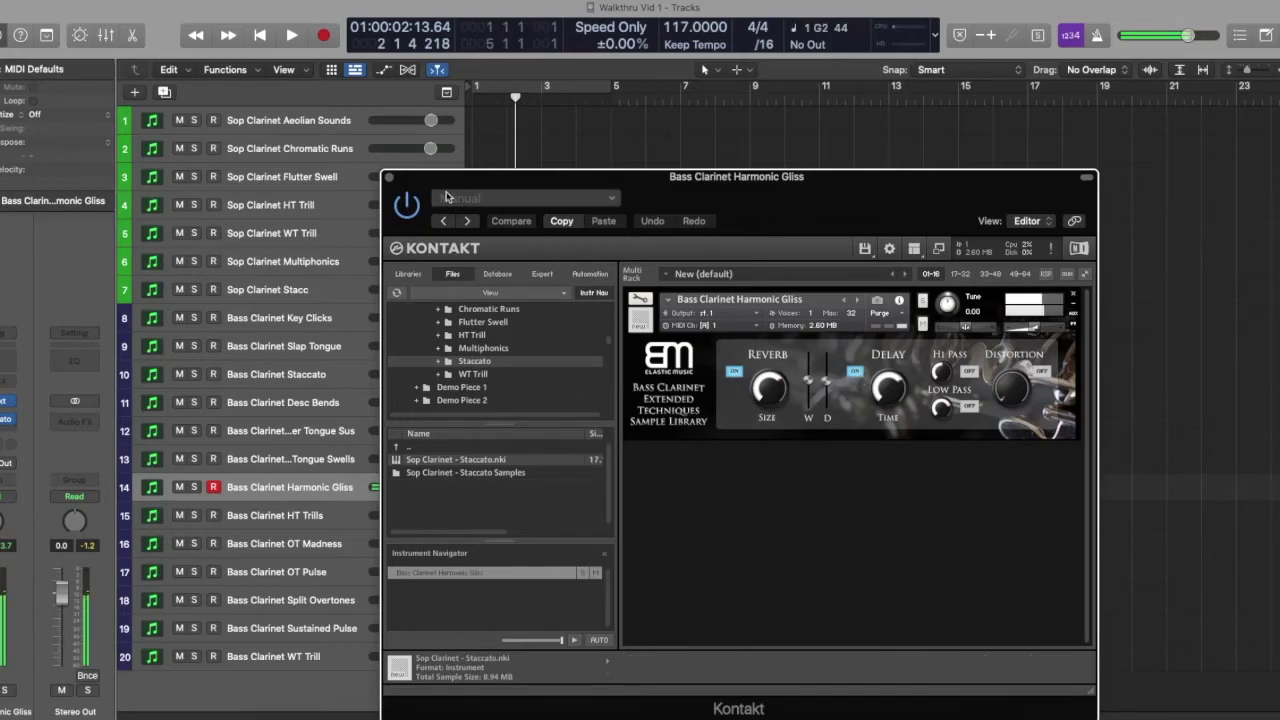
{"action": "left_click", "coordinate": [391, 179]}
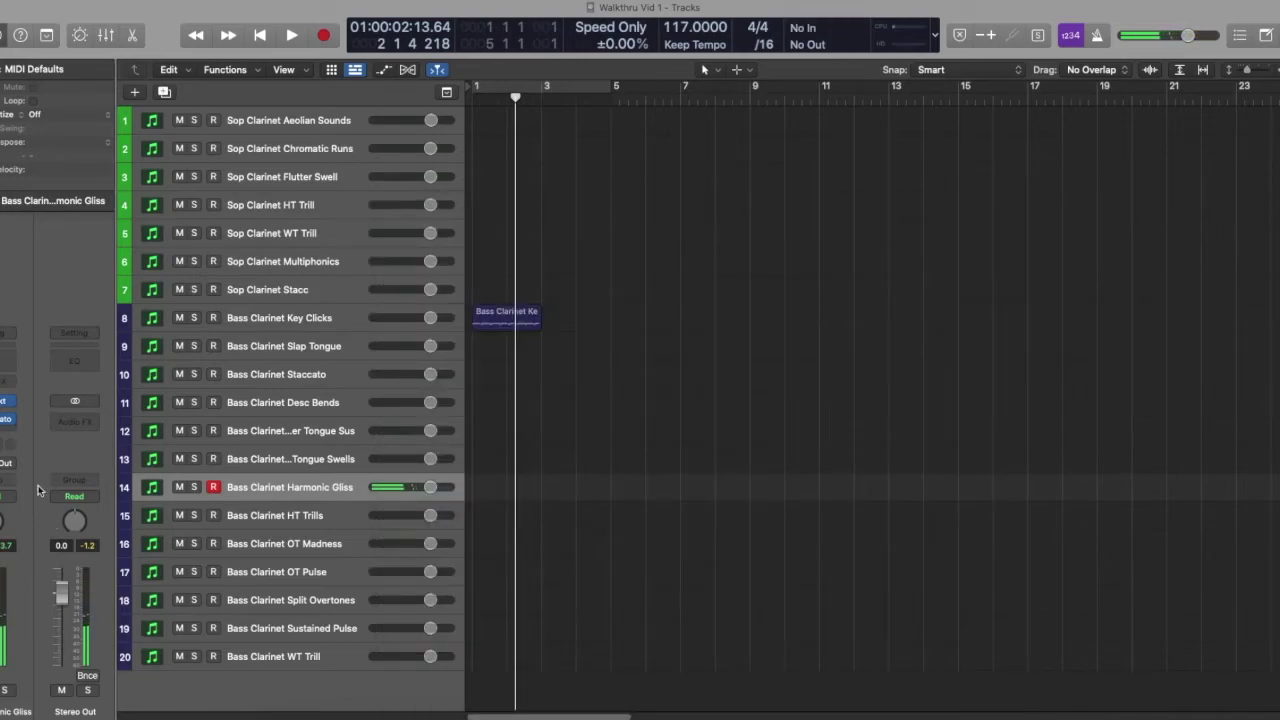
Step: Select and audition the bass clarinet HT Trills, OT Madness, OT Pulse and Split Overtones tracks in turn
{"action": "left_click", "coordinate": [263, 515]}
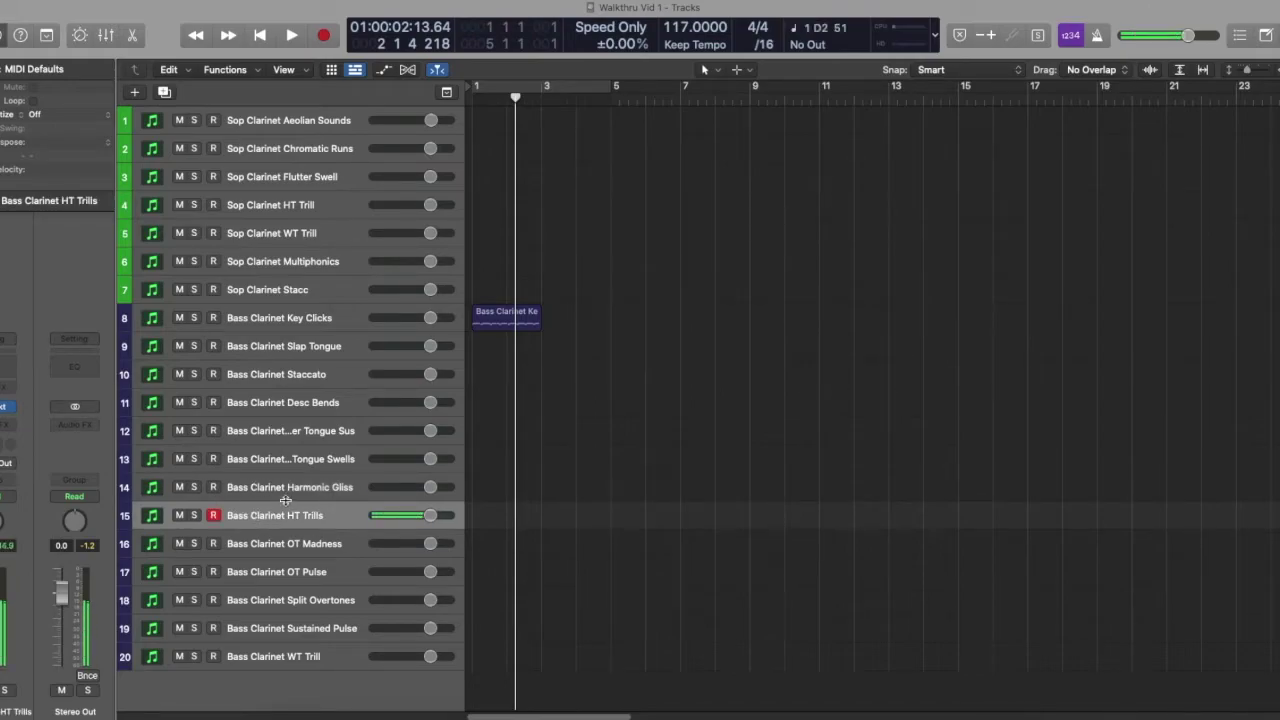
{"action": "left_click", "coordinate": [262, 546]}
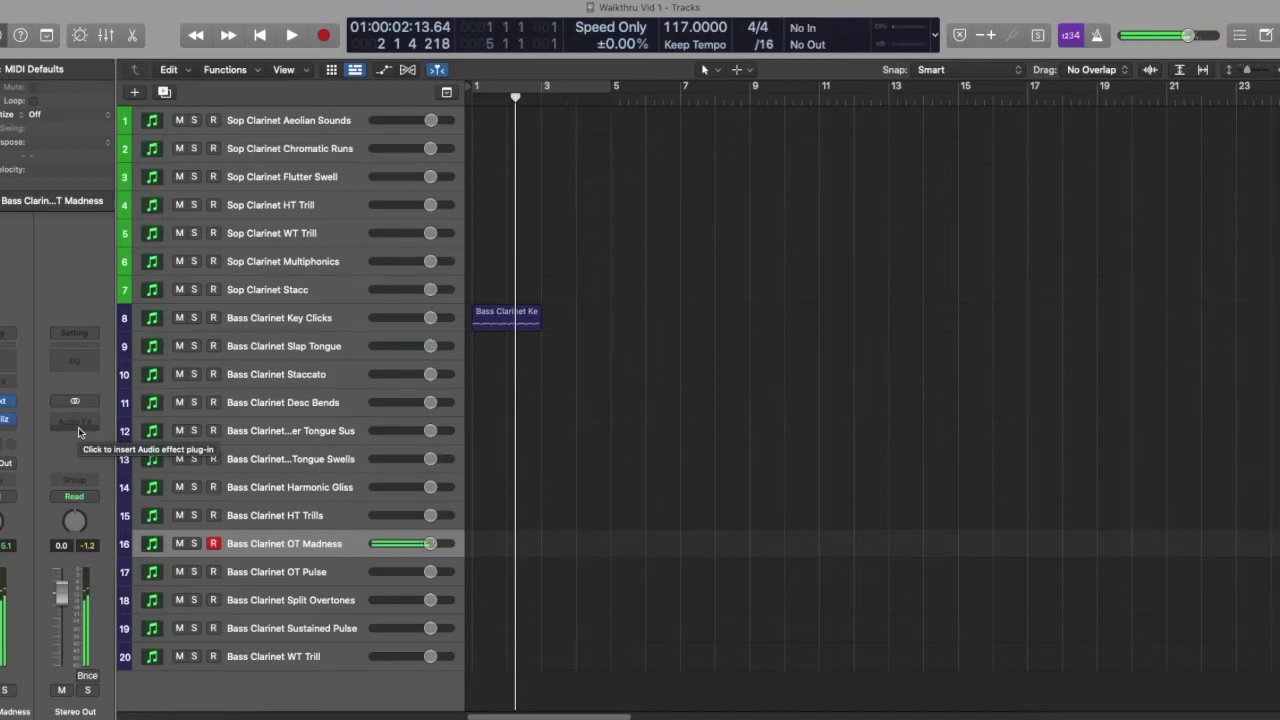
{"action": "left_click", "coordinate": [253, 580]}
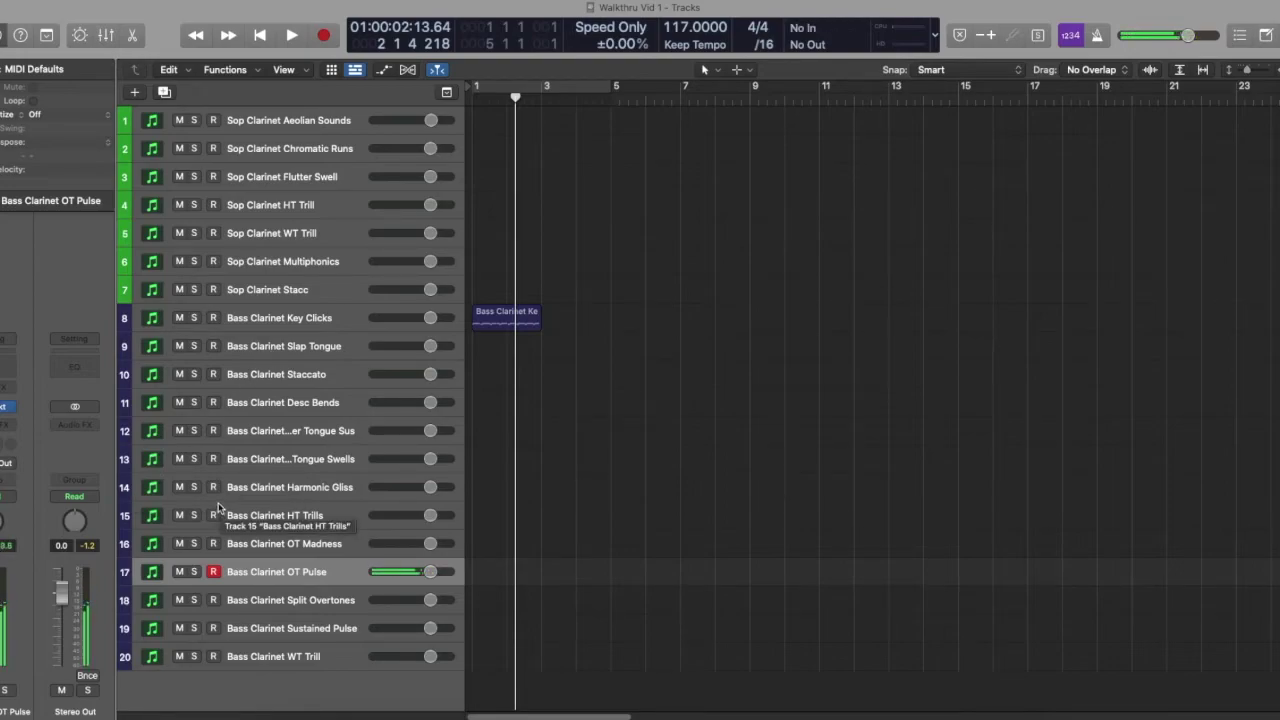
{"action": "left_click", "coordinate": [300, 600]}
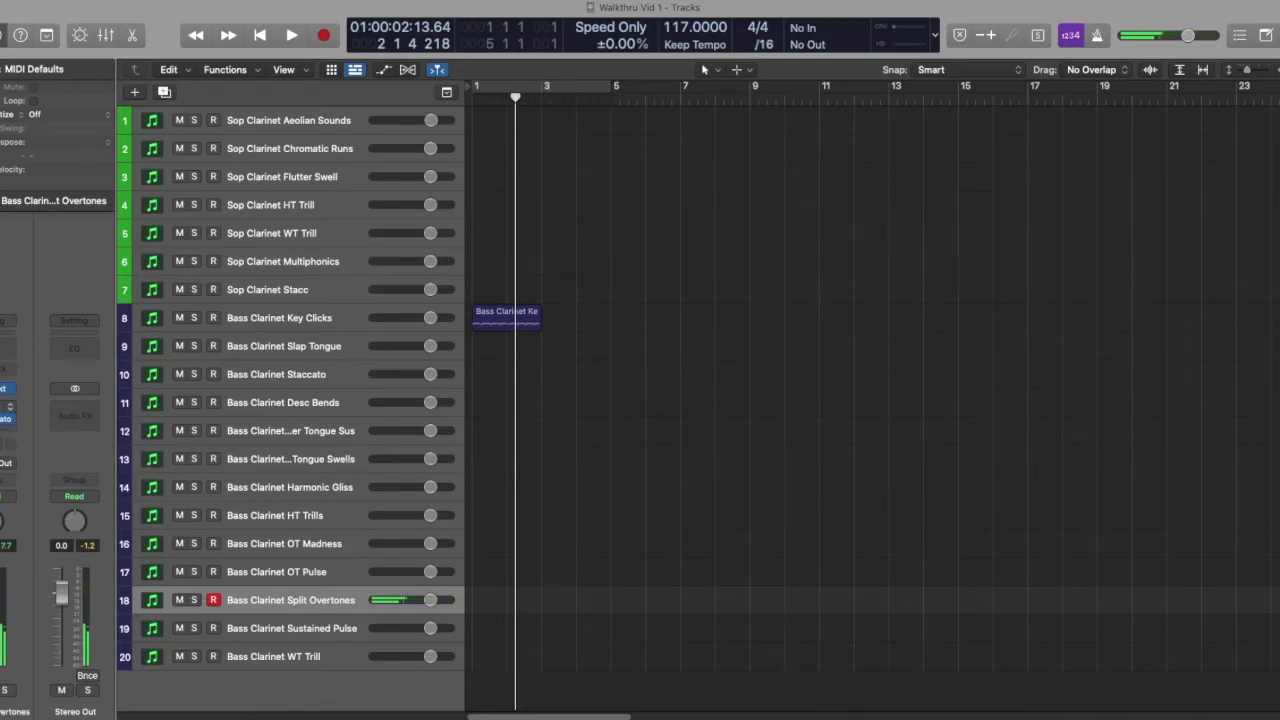
Step: Select and play Bass Clarinet Sustained Pulse, then select the last track, Bass Clarinet WT Trill
{"action": "left_click", "coordinate": [277, 634]}
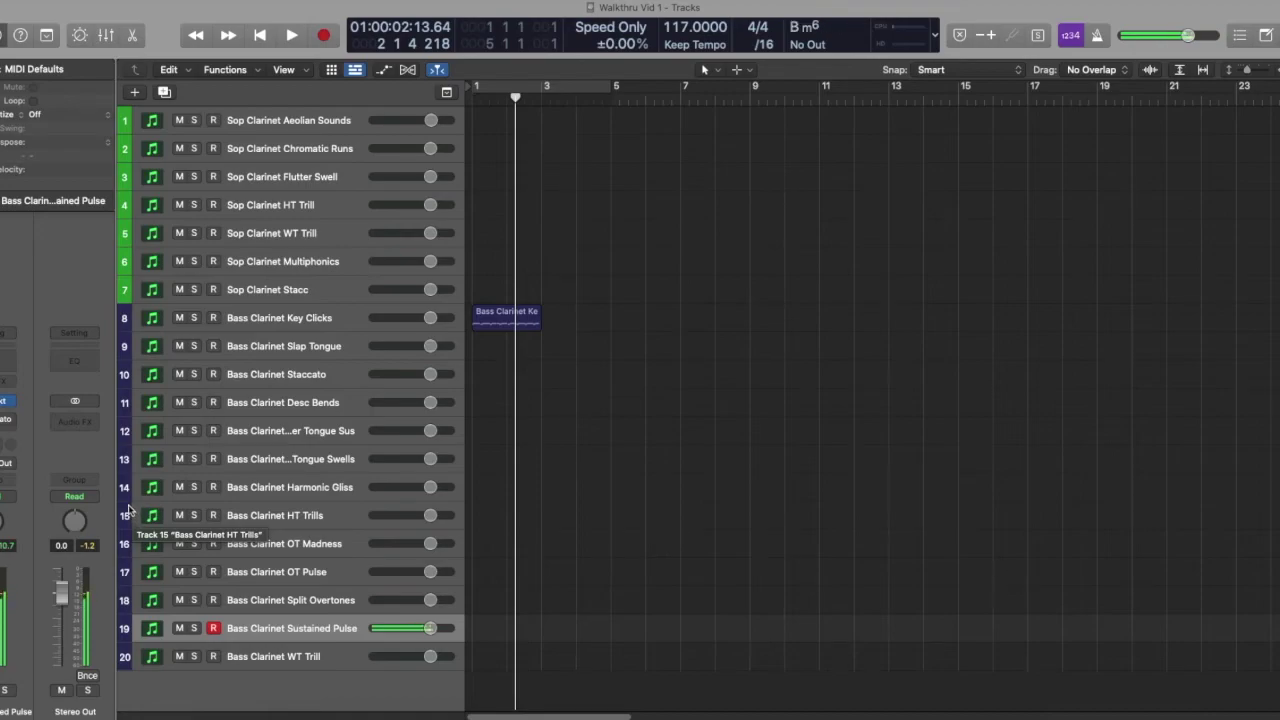
{"action": "left_click", "coordinate": [266, 658]}
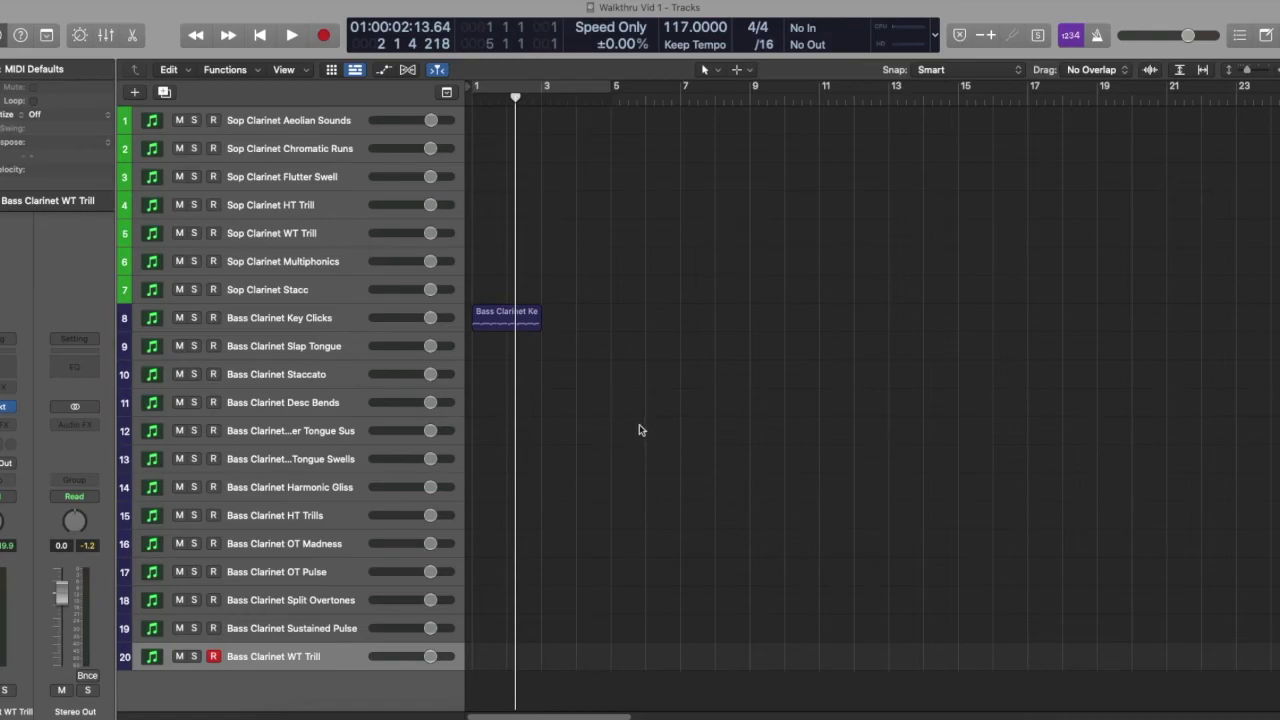
{"action": "scroll", "coordinate": [641, 430], "scroll_direction": "down", "scroll_amount": 1}
{"action": "scroll", "coordinate": [639, 432], "scroll_direction": "up", "scroll_amount": 1}
{"action": "scroll", "coordinate": [639, 432], "scroll_direction": "down", "scroll_amount": 1}
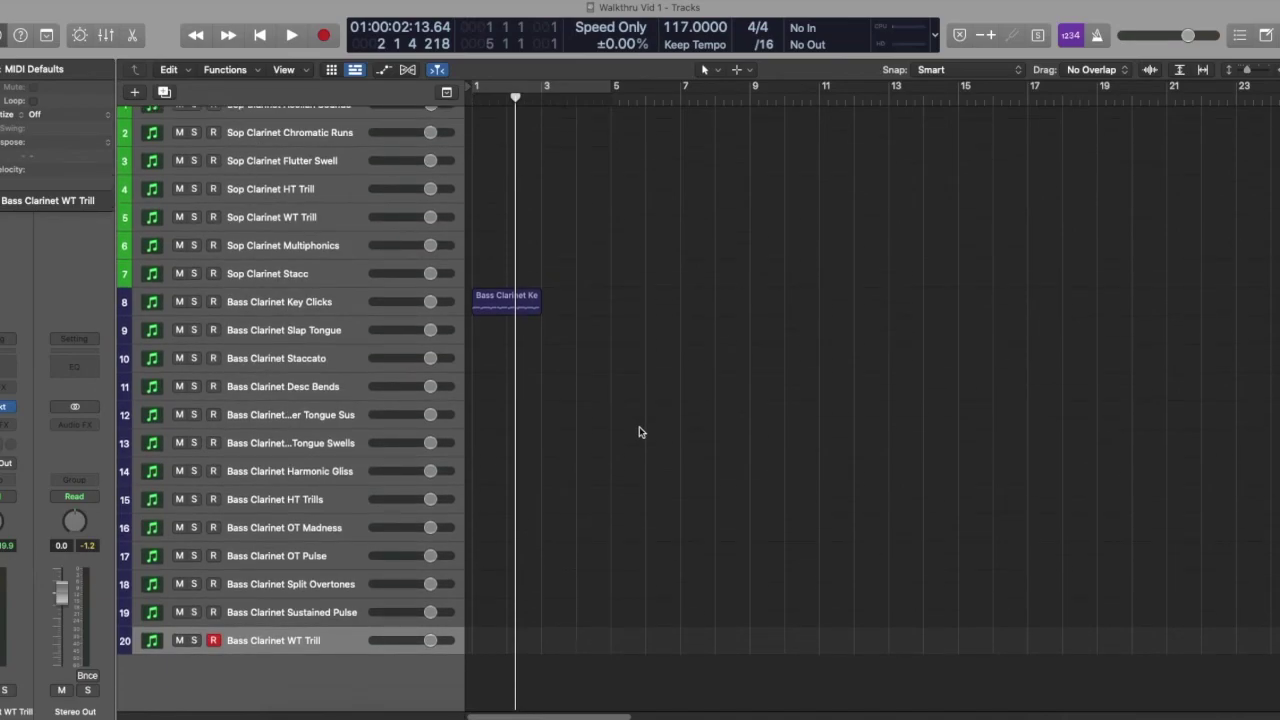
{"action": "scroll", "coordinate": [639, 432], "scroll_direction": "up", "scroll_amount": 1}
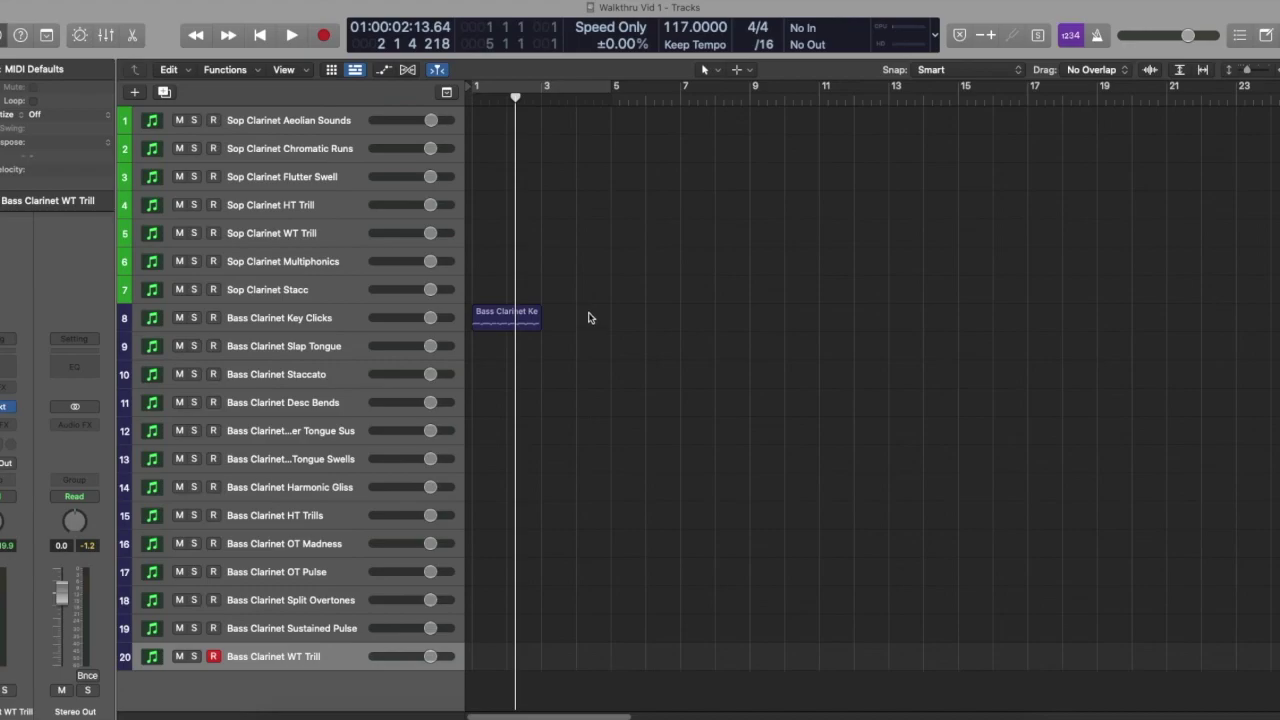
{"action": "scroll", "coordinate": [544, 290], "scroll_direction": "down", "scroll_amount": 1}
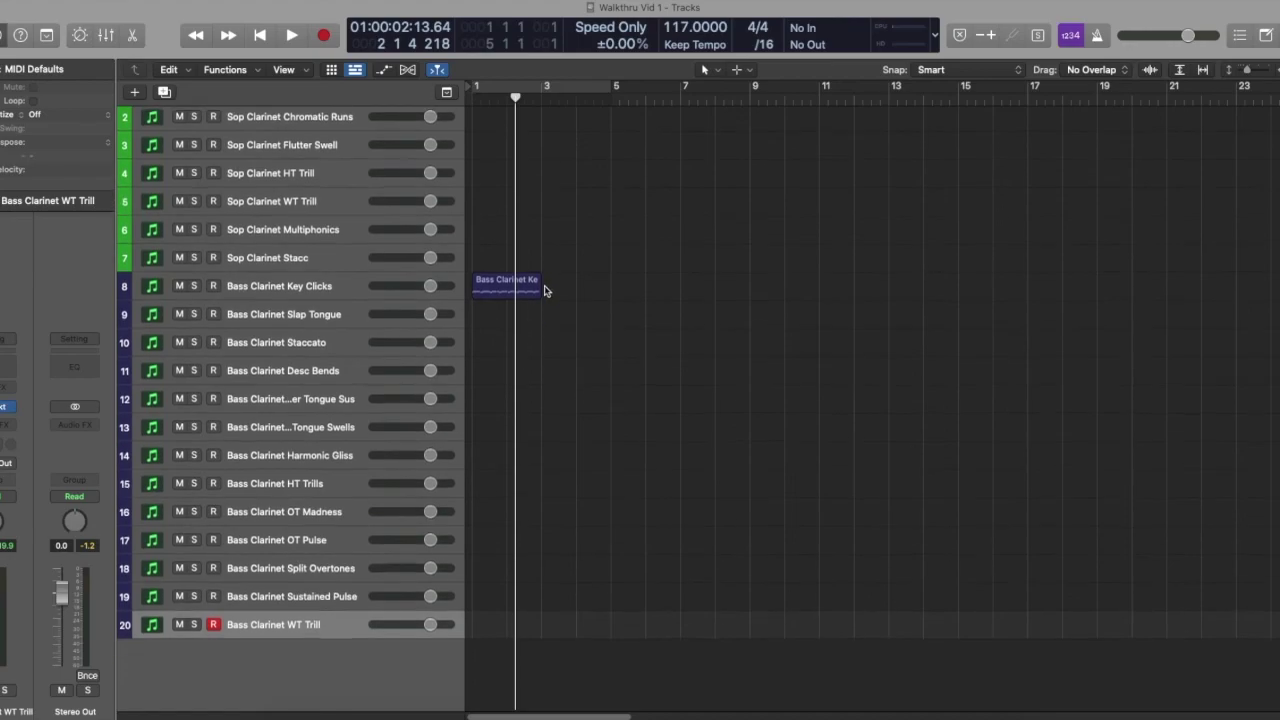
{"action": "scroll", "coordinate": [544, 290], "scroll_direction": "up", "scroll_amount": 1}
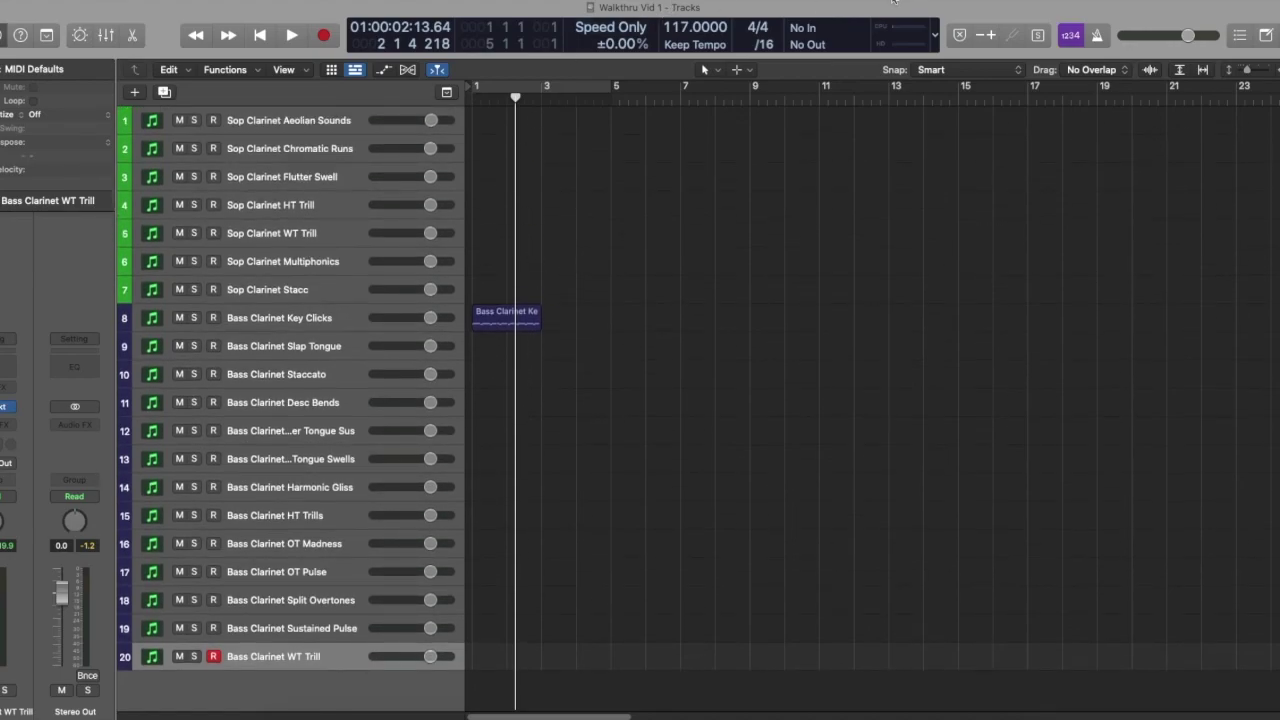